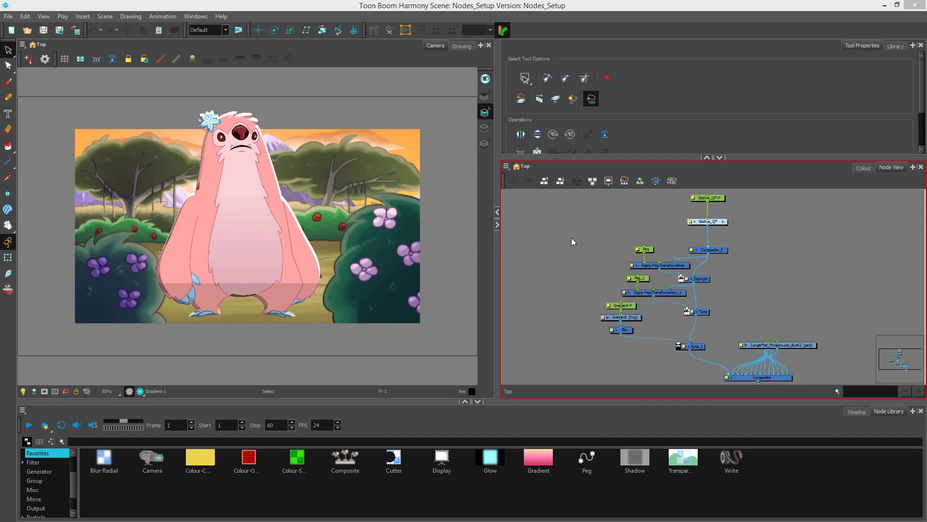
Step: Marquee-select the character's peg, gradient, highlight and tone nodes and bring up the Group menu
drag(572, 238, 732, 359)
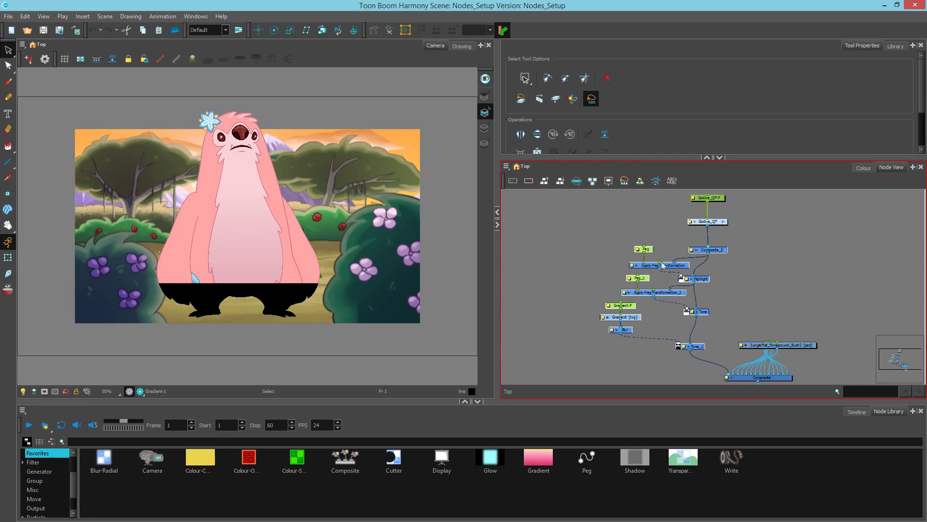
right_click(647, 265)
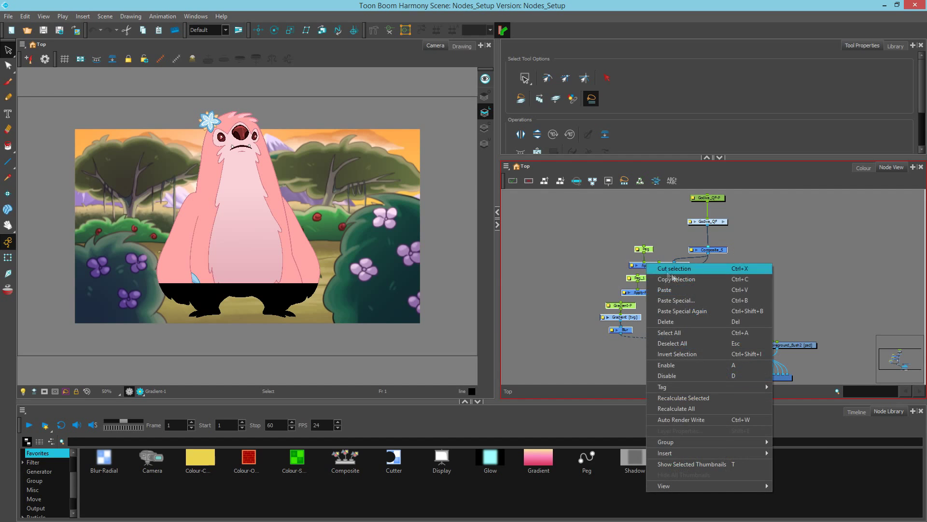
mouse_move(677, 439)
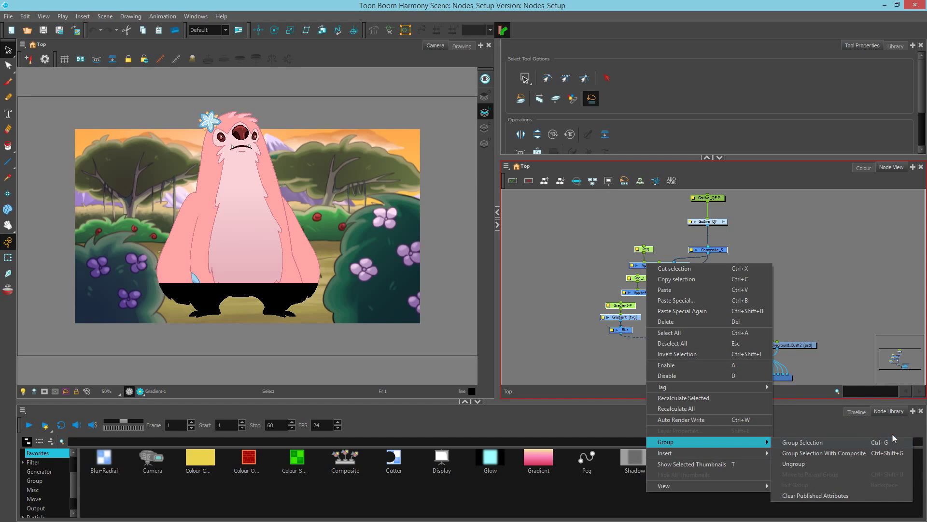
Step: Group the selected nodes and rename the new group node to Treatment
click(862, 441)
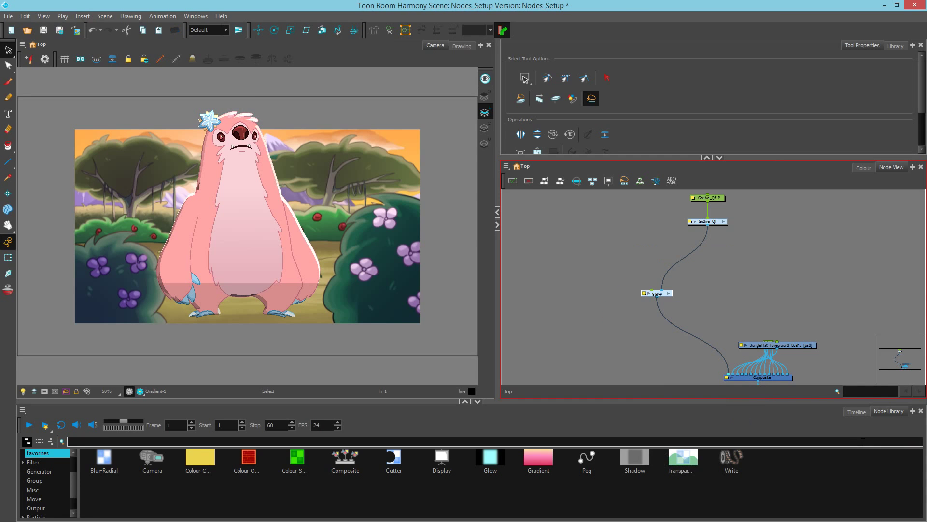
scroll(677, 297, up, 5)
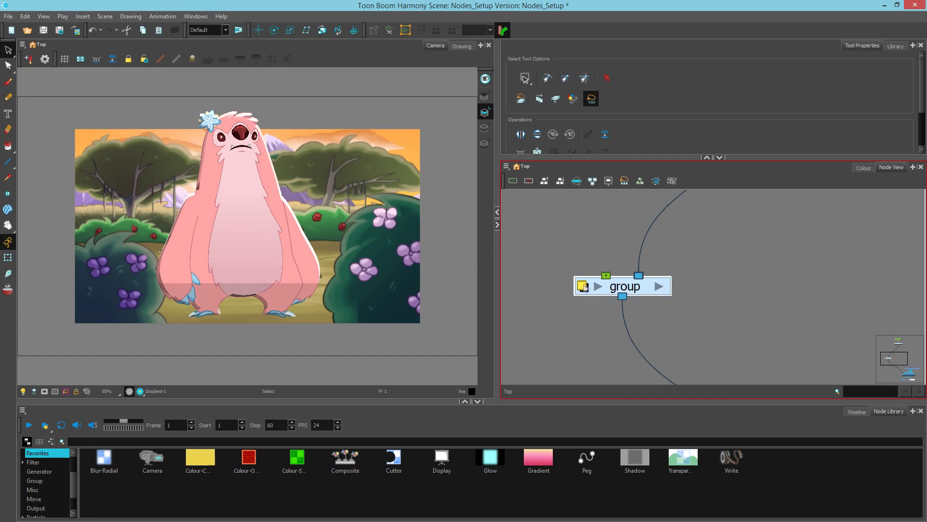
click(582, 287)
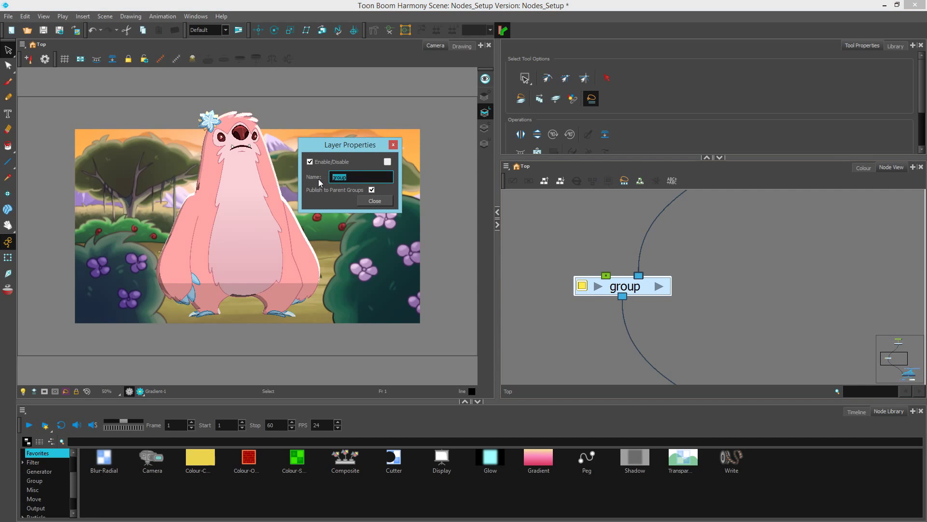
text(Treatment)
key(Return)
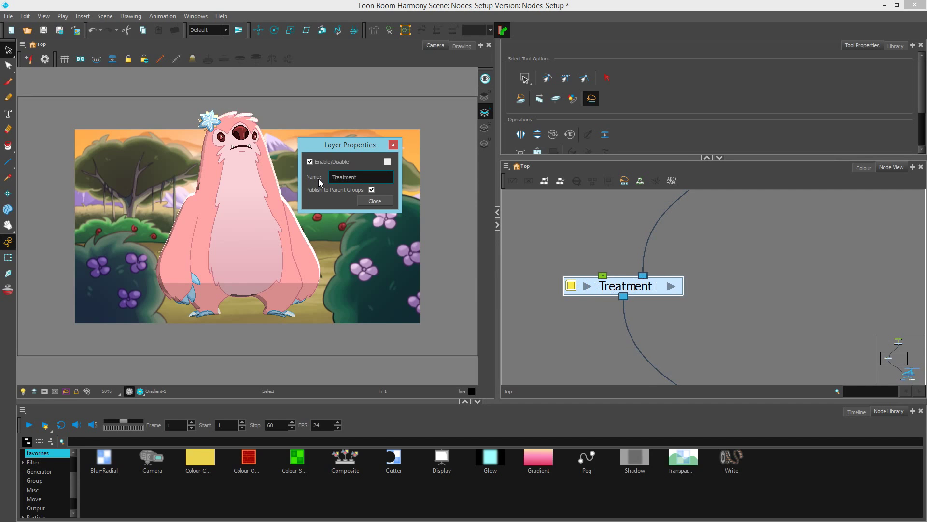
click(374, 201)
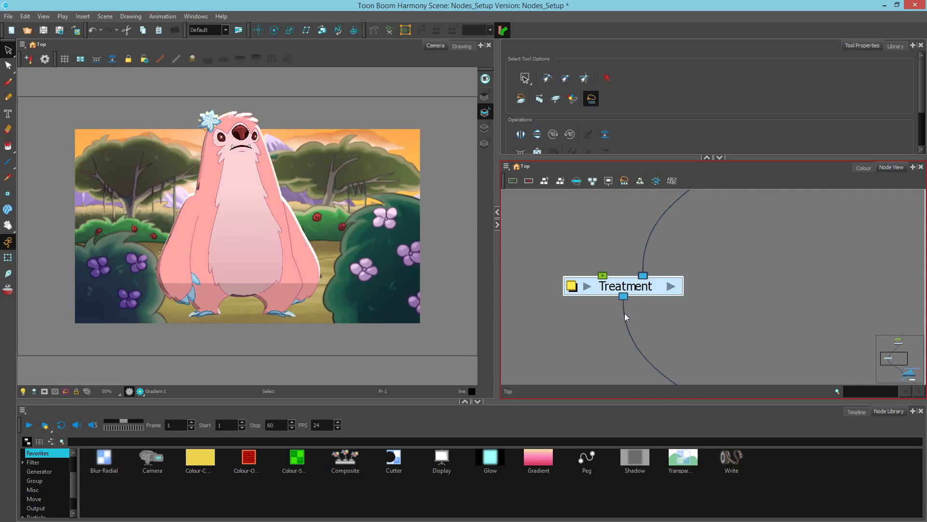
Step: Inside the Treatment group, nudge Apply-Peg-Transformation_1 slightly down and right
click(674, 287)
scroll(722, 293, down, 2)
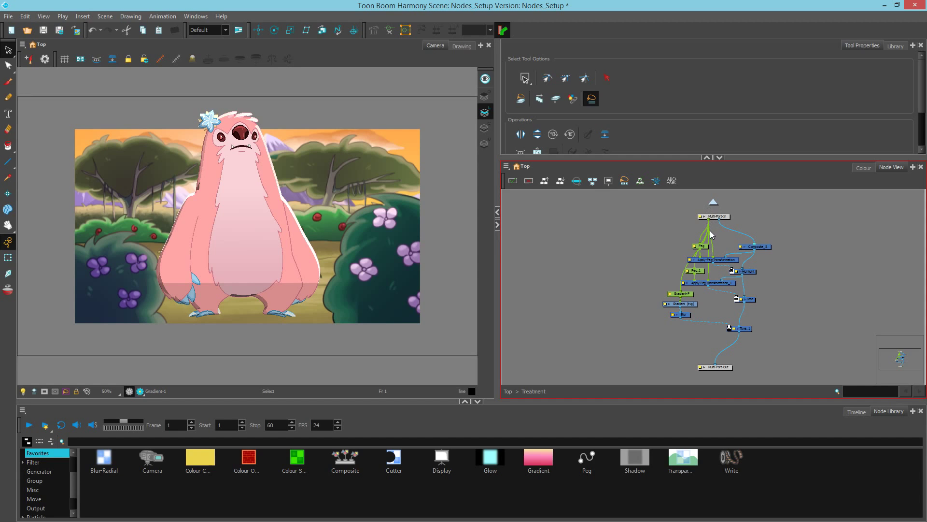
scroll(714, 234, up, 2)
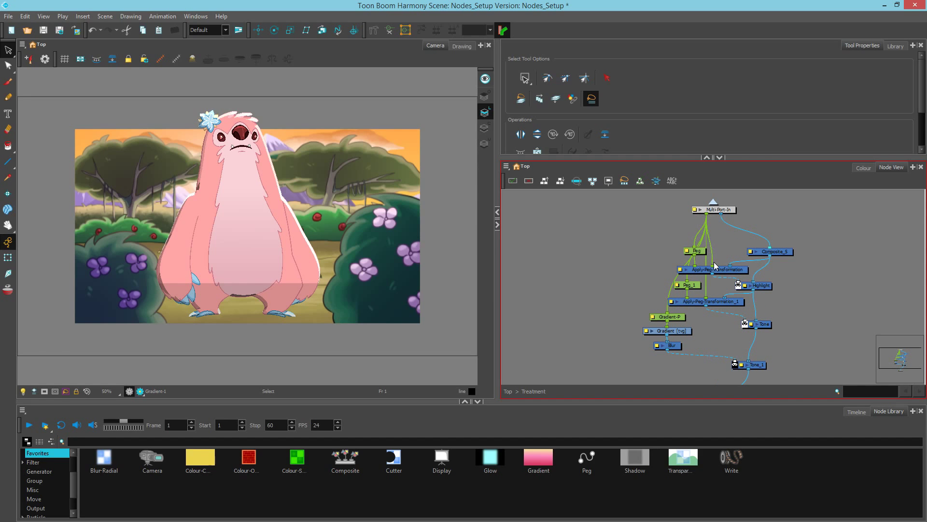
drag(714, 262, 727, 239)
drag(710, 300, 785, 208)
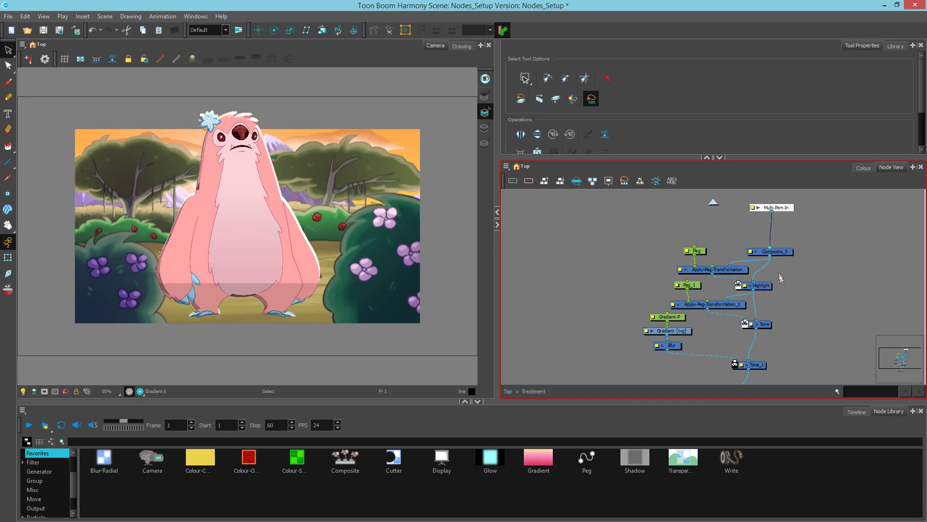
Step: Move the Multi-Port-Out node up to sit just below Tone_1
drag(795, 333, 788, 302)
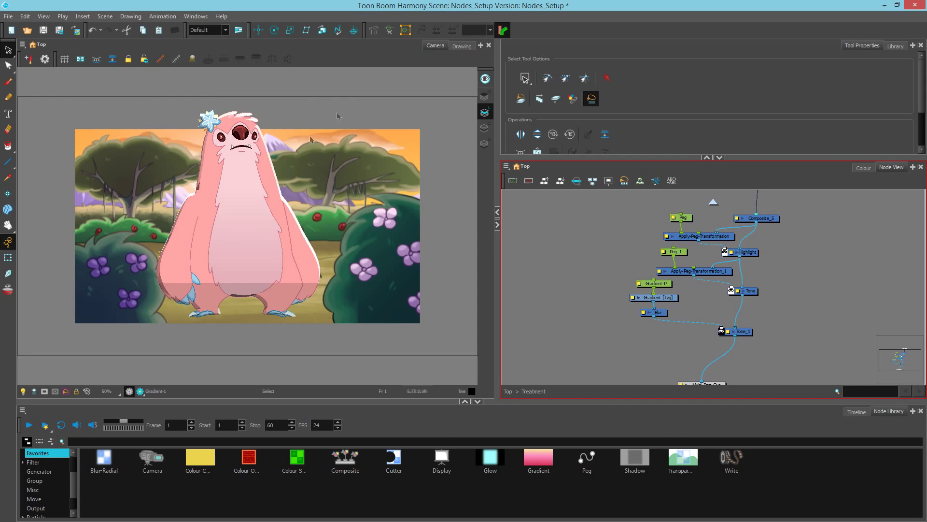
drag(767, 344, 760, 329)
drag(707, 370, 740, 348)
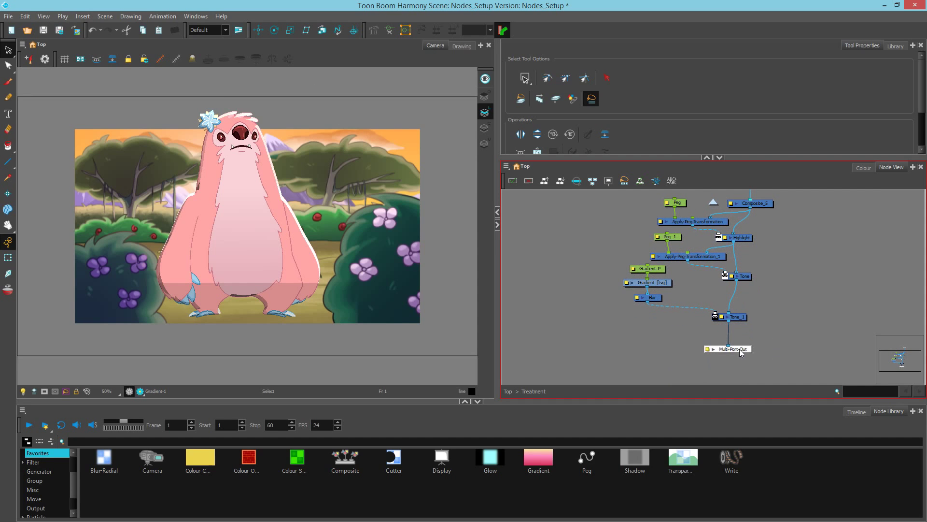
scroll(676, 338, down, 3)
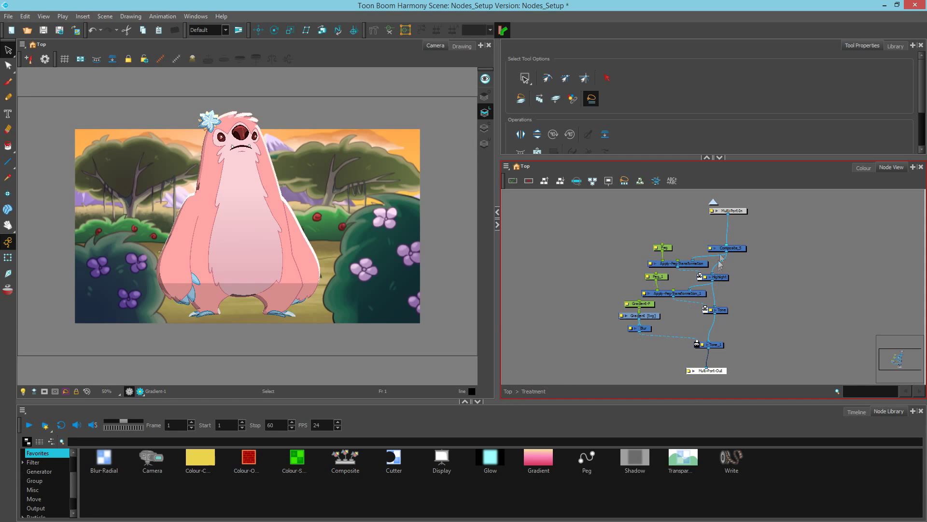
Step: Back at the Top level, place the Treatment group directly beneath Godiva_QF
click(713, 202)
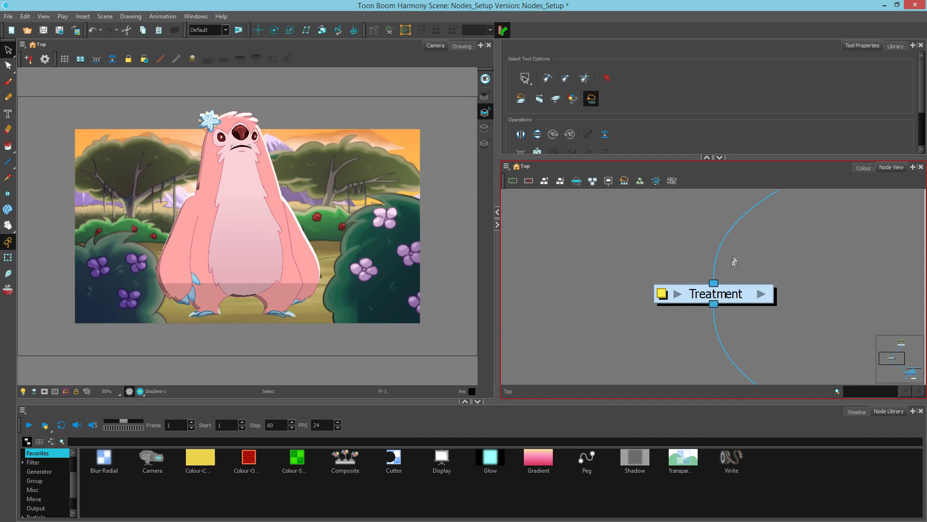
scroll(755, 328, down, 3)
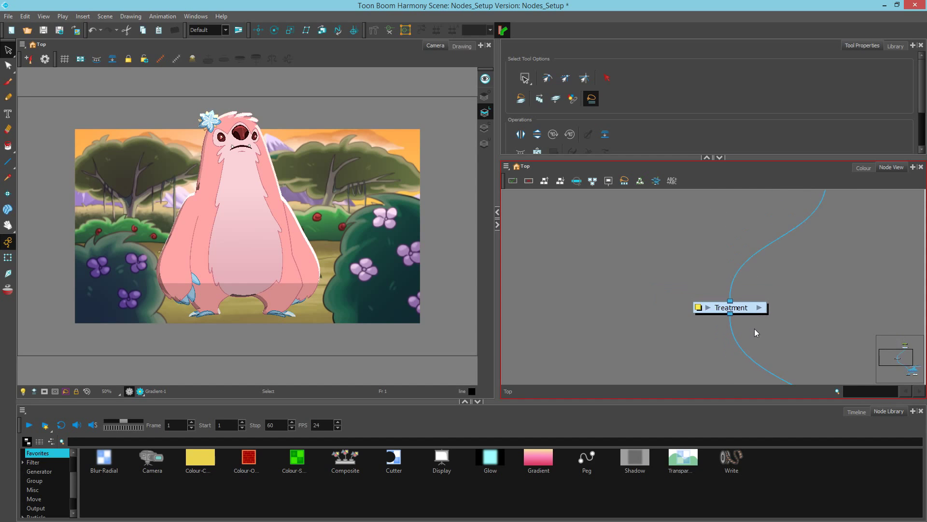
drag(756, 332, 679, 281)
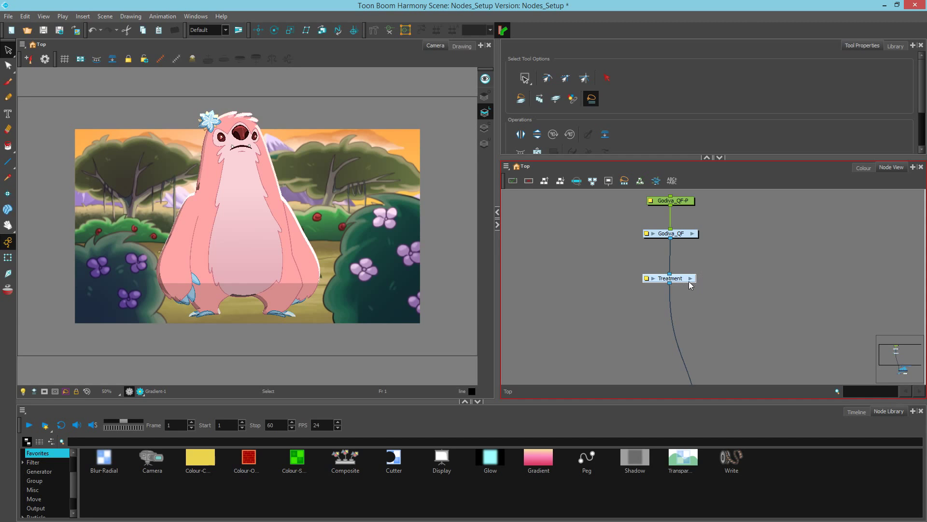
Step: Copy and paste the Treatment group, then undo the pasted Treatment_1 duplicate
key(ctrl+c)
key(ctrl+v)
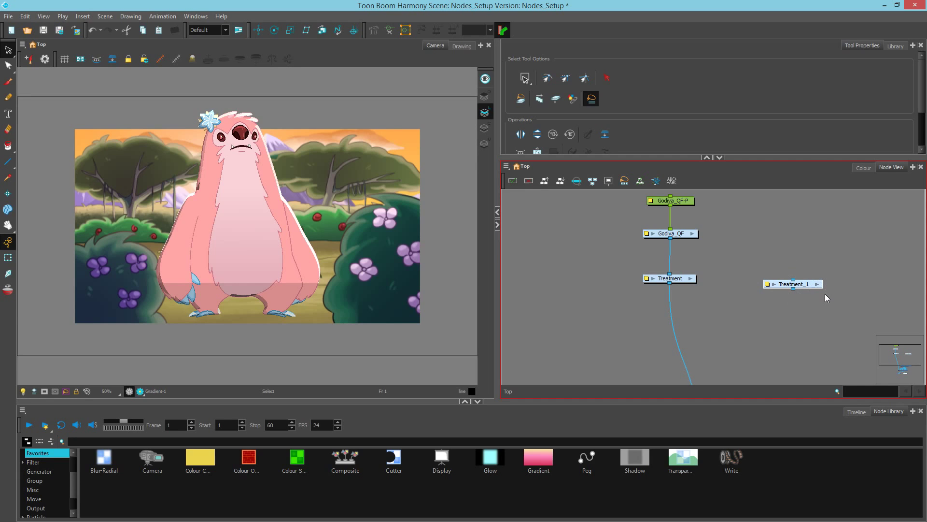
key(ctrl+z)
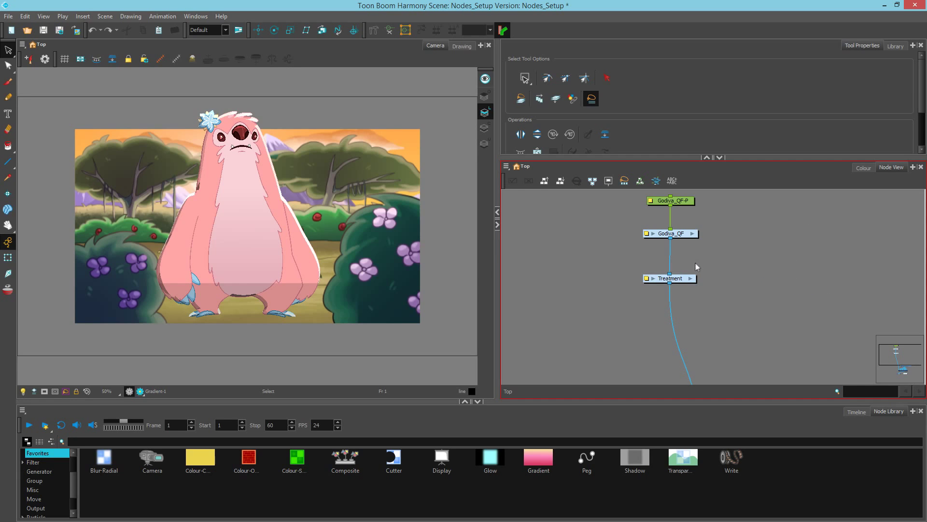
Step: Open the Comp2/CompLibrary folder as a new library in the Library view
click(897, 44)
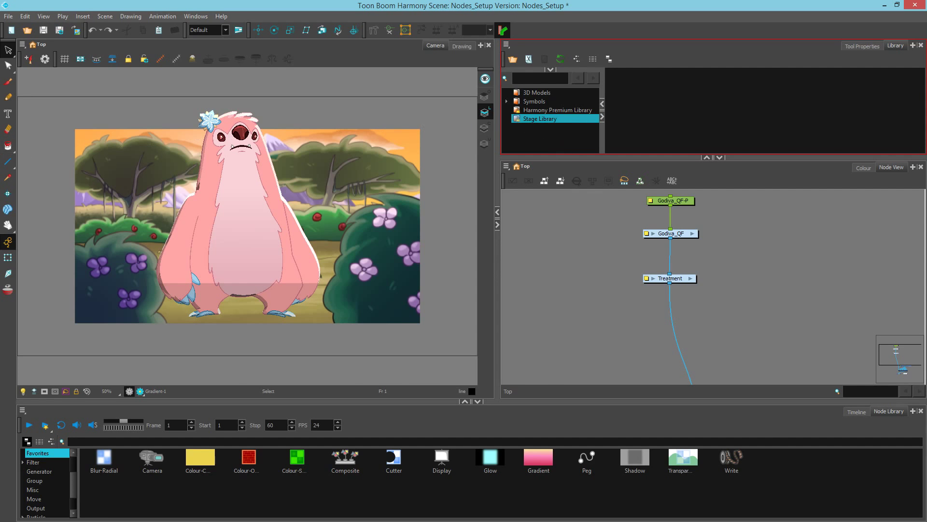
key(alt+Tab)
click(289, 210)
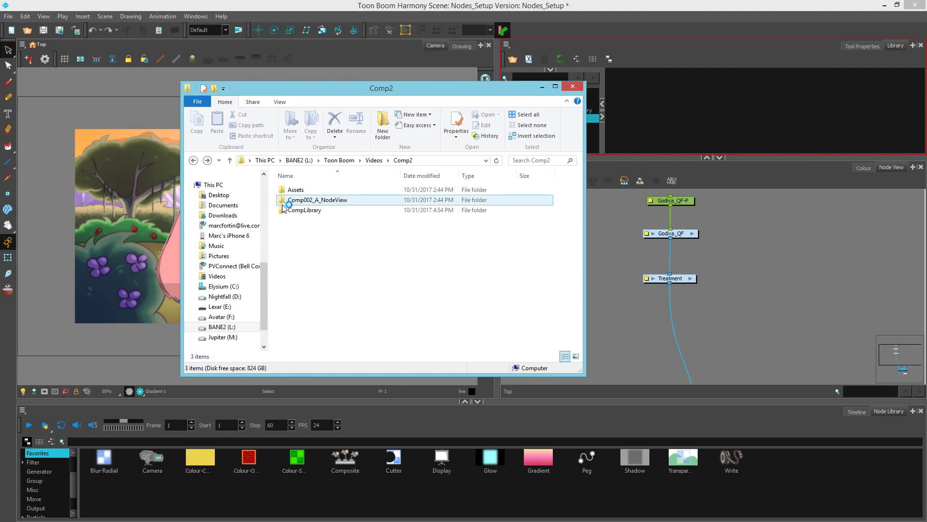
click(595, 138)
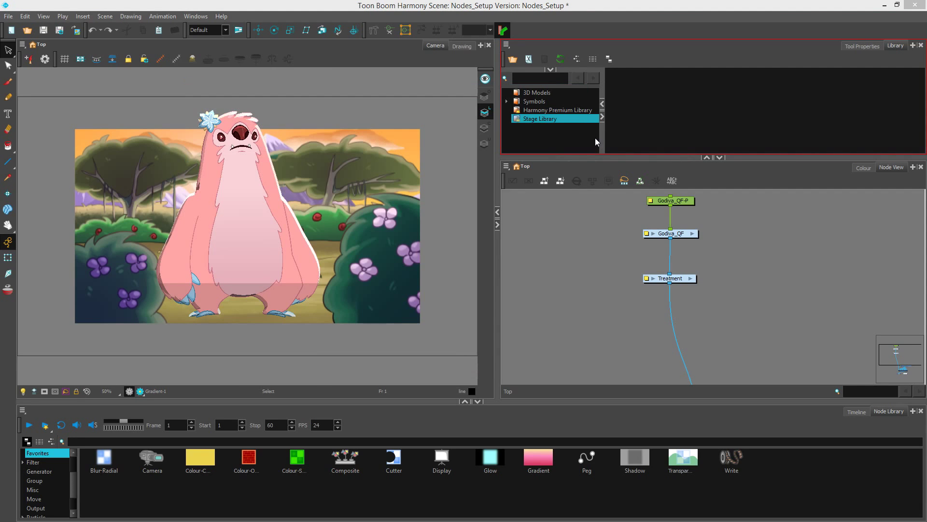
right_click(549, 139)
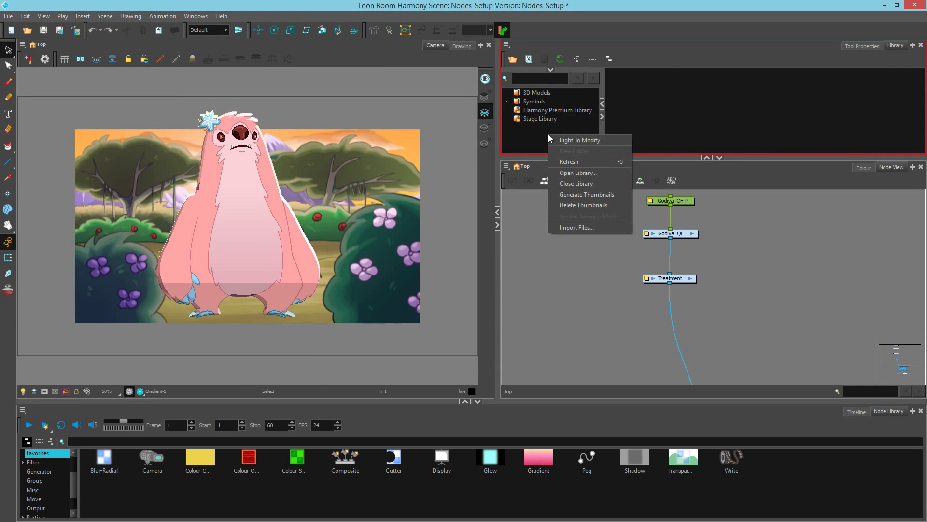
click(607, 173)
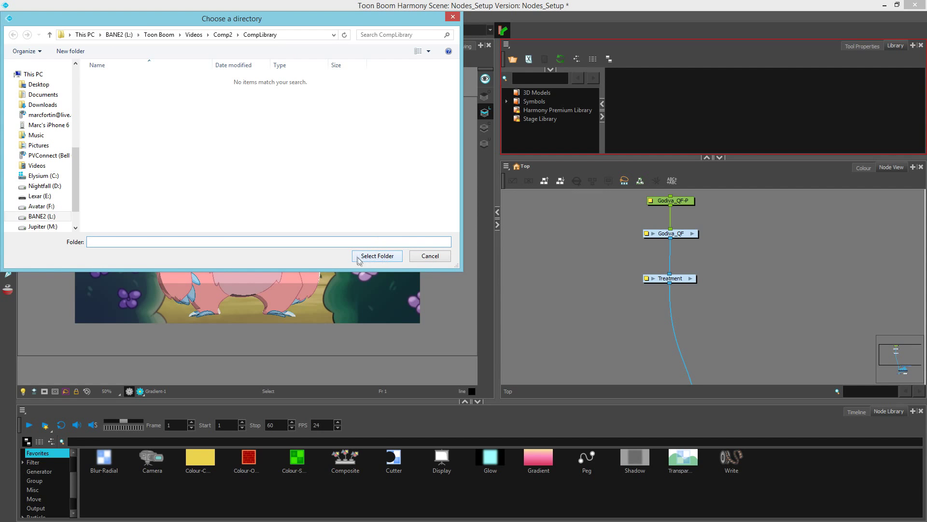
click(388, 256)
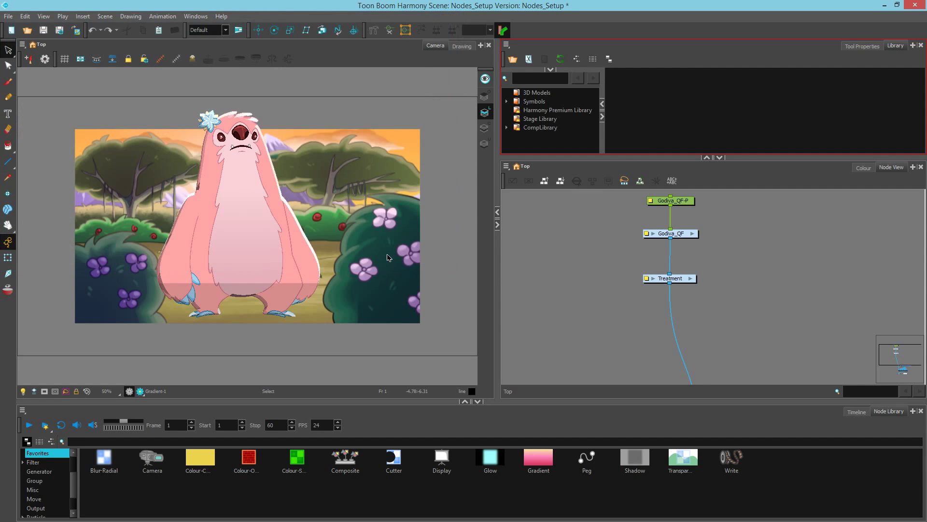
Step: Take Right To Modify on CompLibrary and pick the Treatment node for copying into it
click(531, 127)
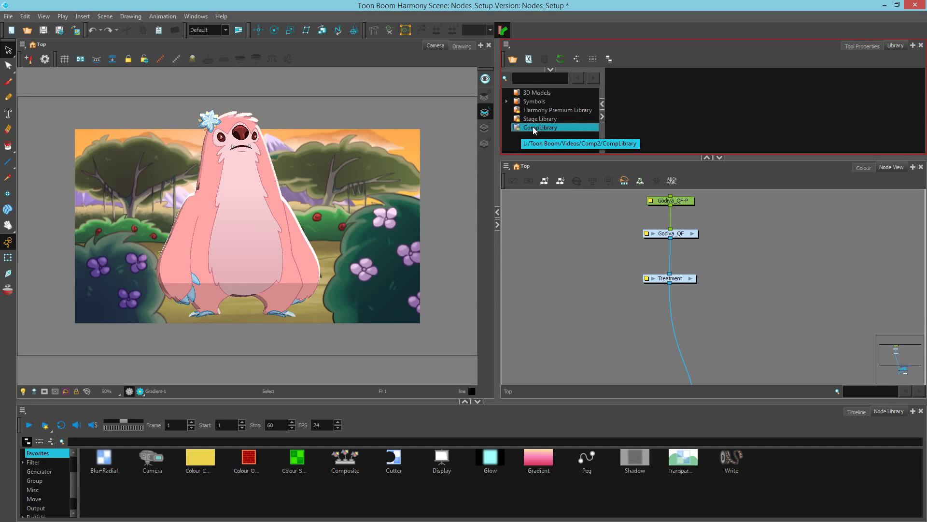
right_click(533, 127)
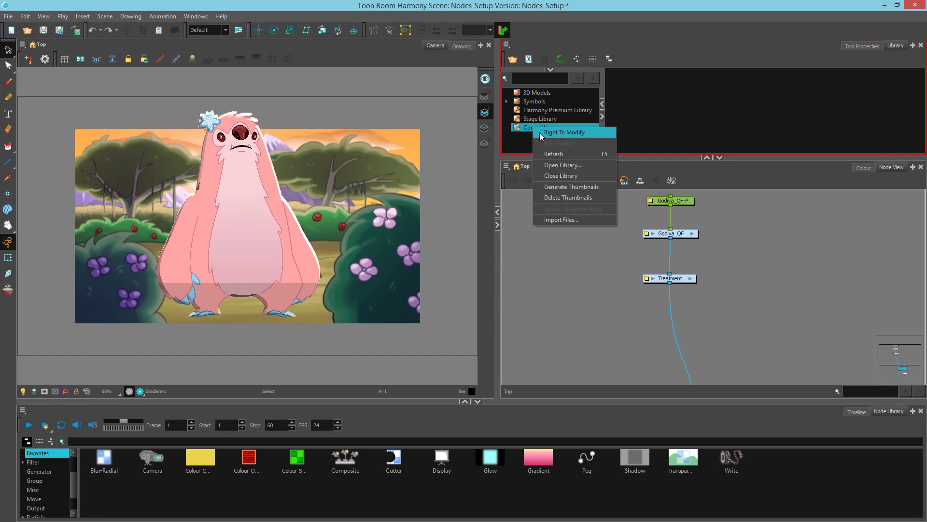
click(578, 133)
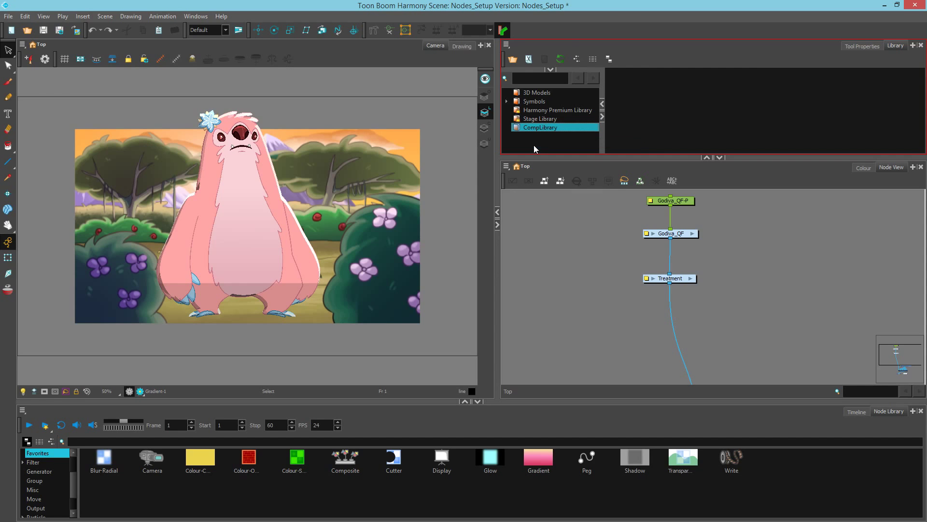
click(682, 280)
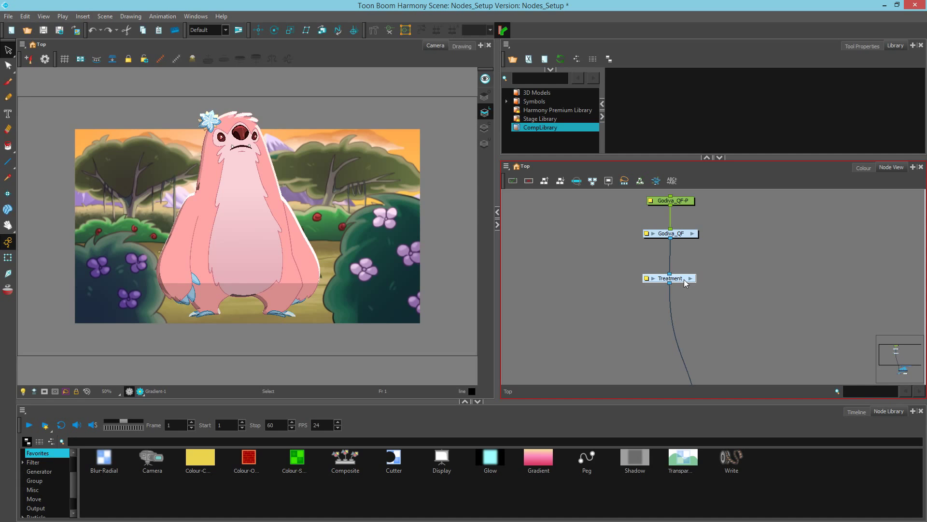
click(681, 114)
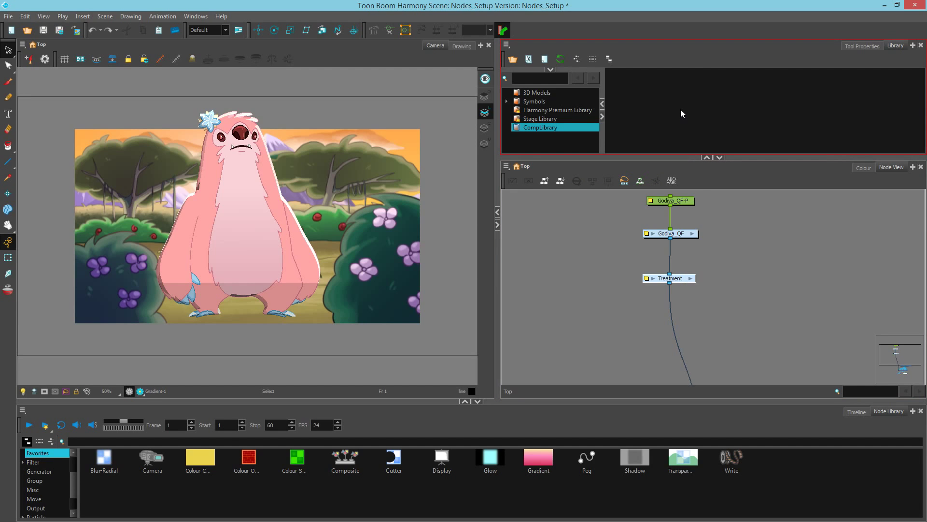
Step: Paste the Treatment node into CompLibrary as Treatment.tpl and toggle off modify rights
key(ctrl+v)
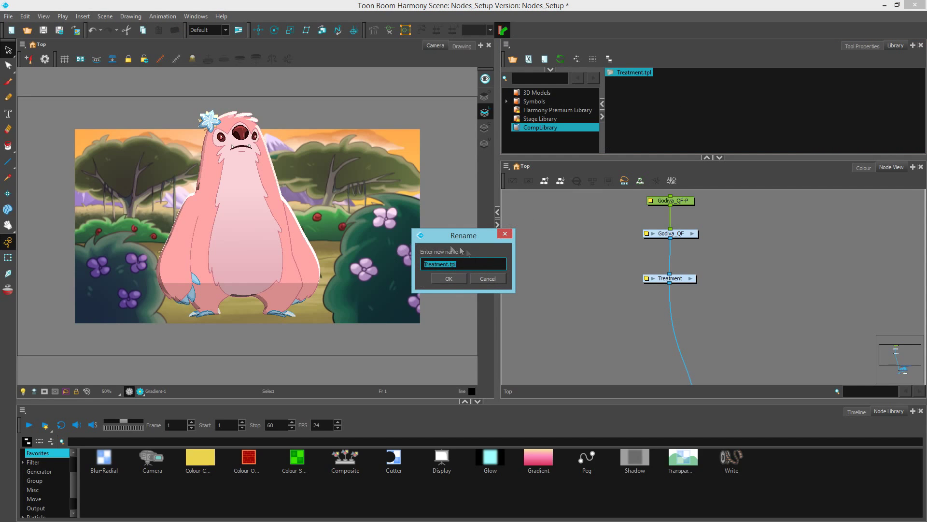
click(440, 279)
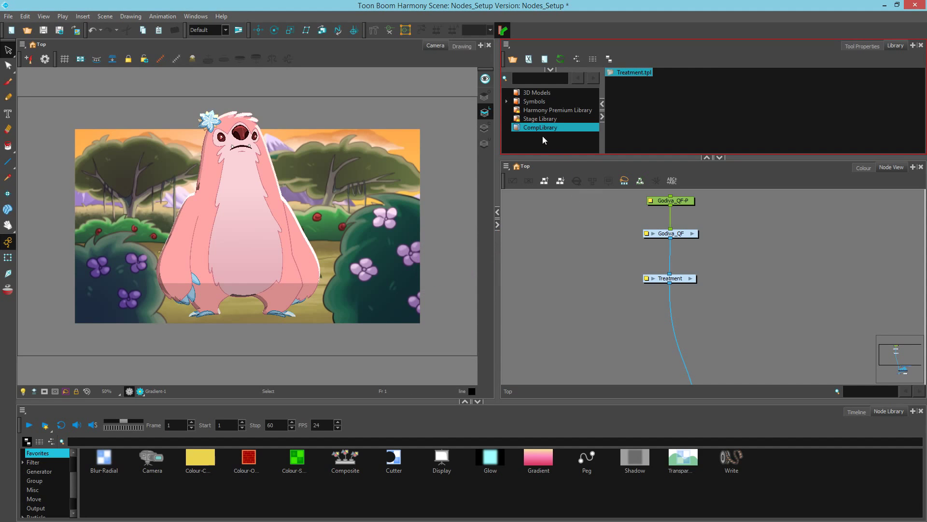
right_click(528, 129)
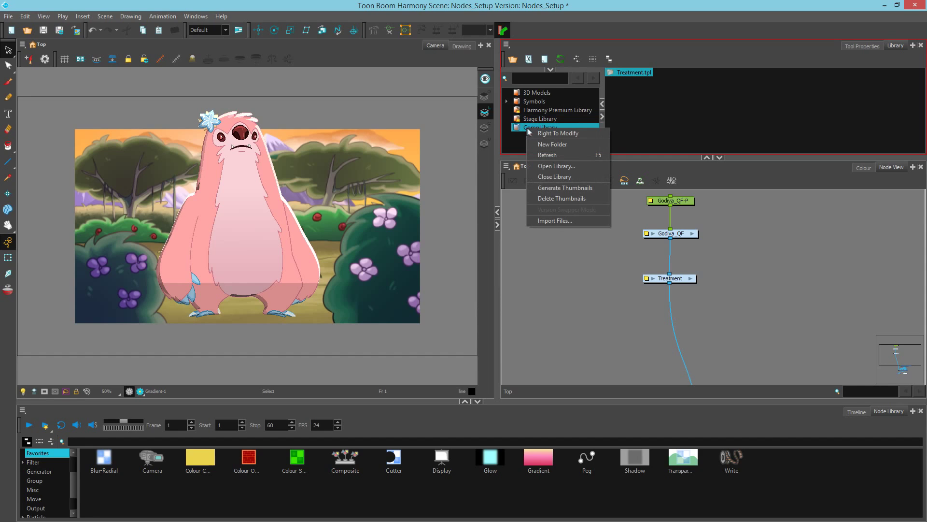
click(558, 134)
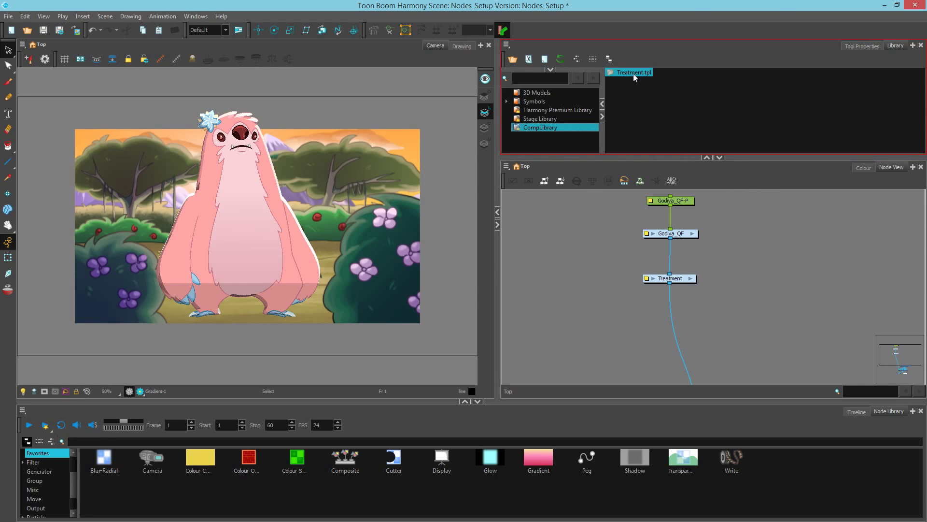
Step: Test Treatment.tpl by dragging it into the Node View, then undo the Treatment_1 import
drag(633, 73, 778, 286)
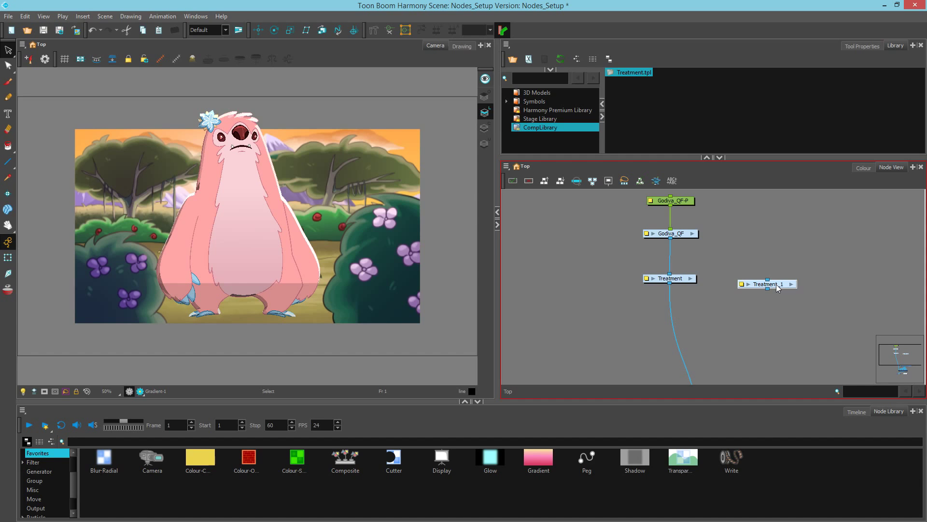
key(ctrl+z)
key(ctrl+z)
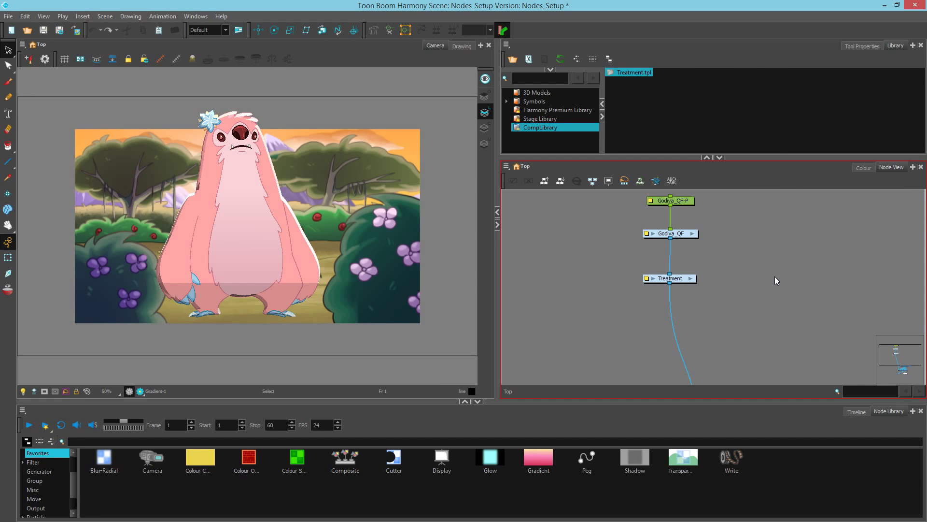
scroll(775, 276, down, 3)
Step: Pan to the Composite, Write and Display nodes and select the stacked JungleFlat background nodes
drag(774, 276, 665, 245)
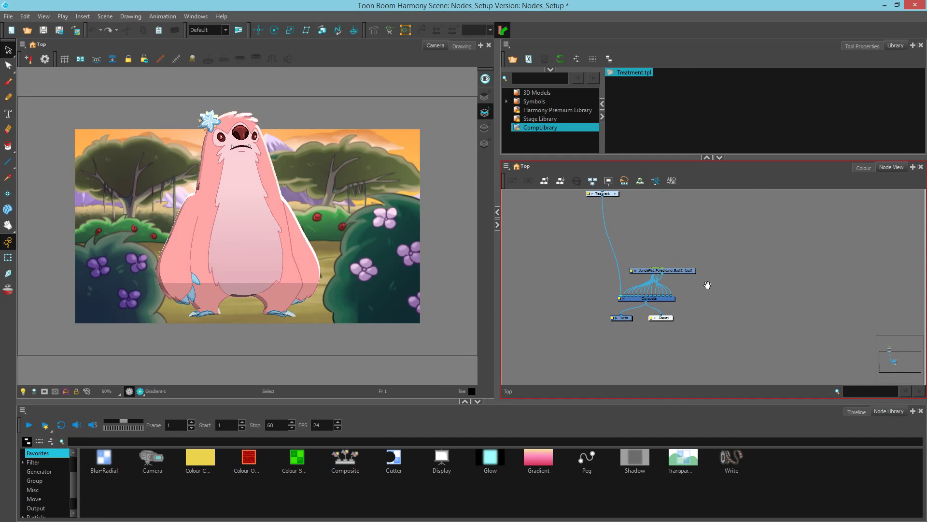
scroll(696, 271, up, 4)
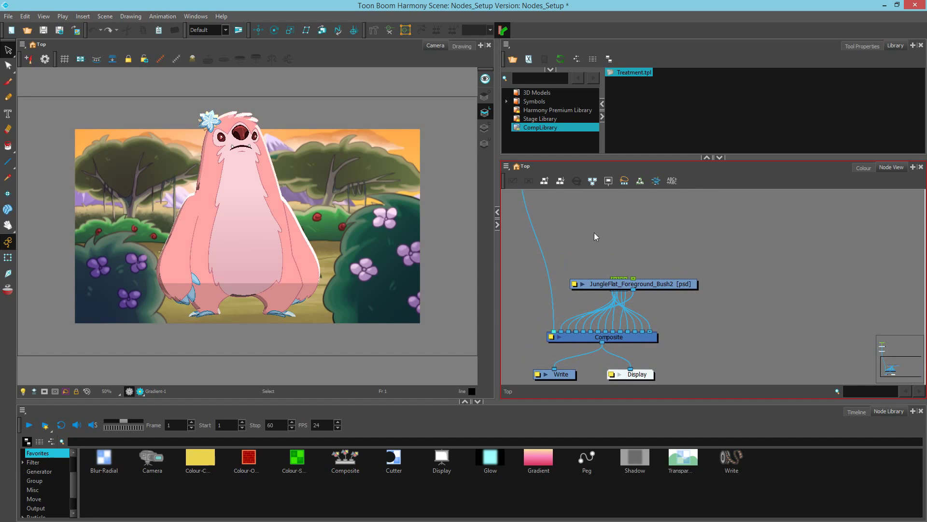
click(575, 285)
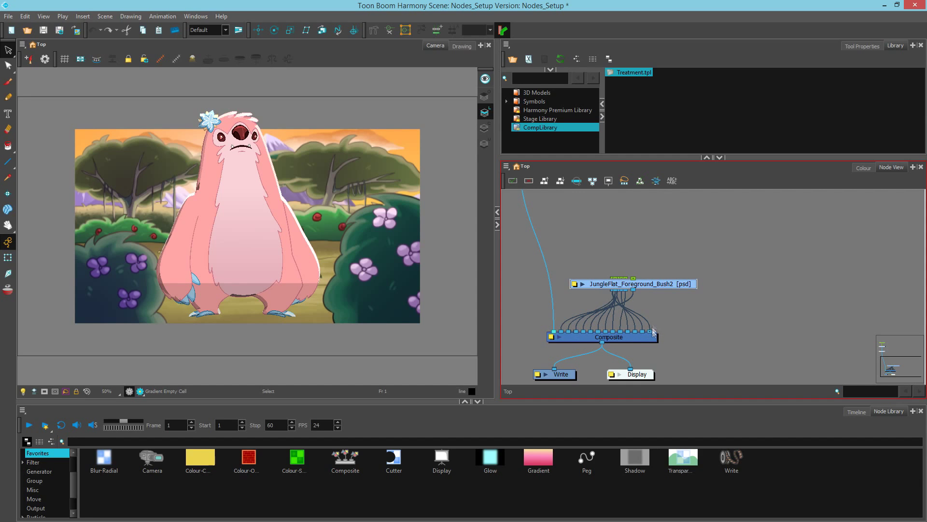
Step: Move the JungleFlat nodes up and group them with a composite as JungleFlat_Bushes-G
drag(656, 284, 676, 238)
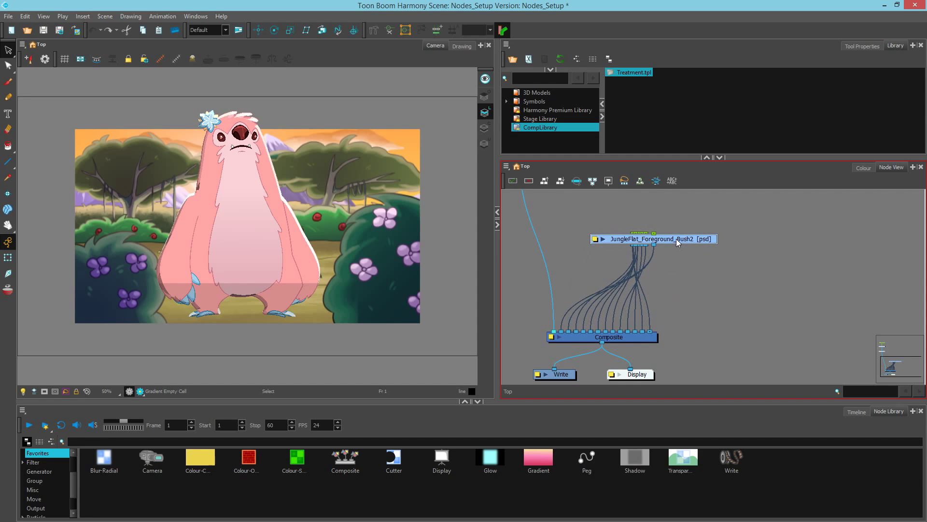
right_click(620, 240)
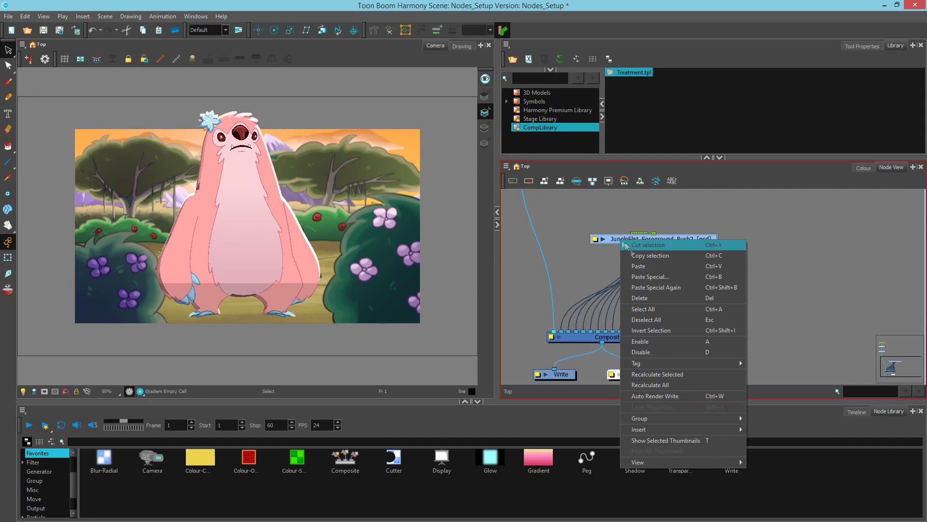
mouse_move(667, 423)
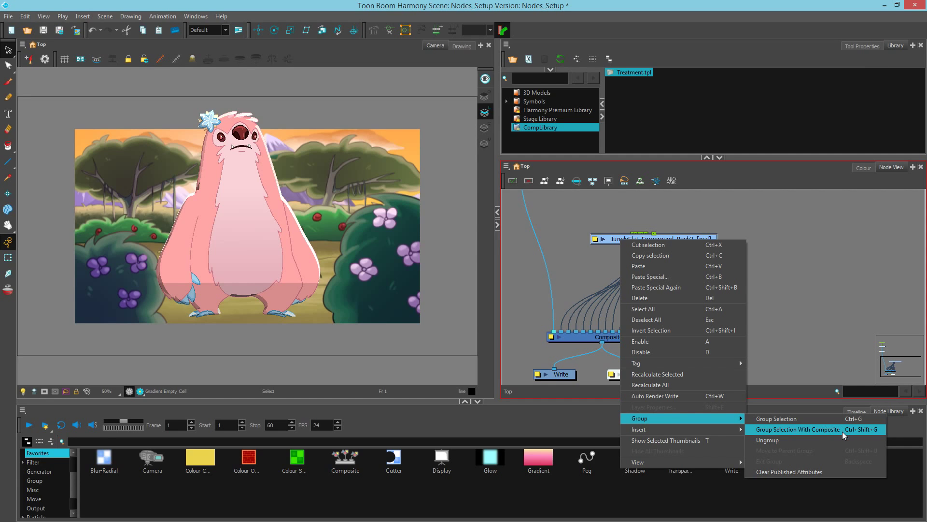
click(874, 431)
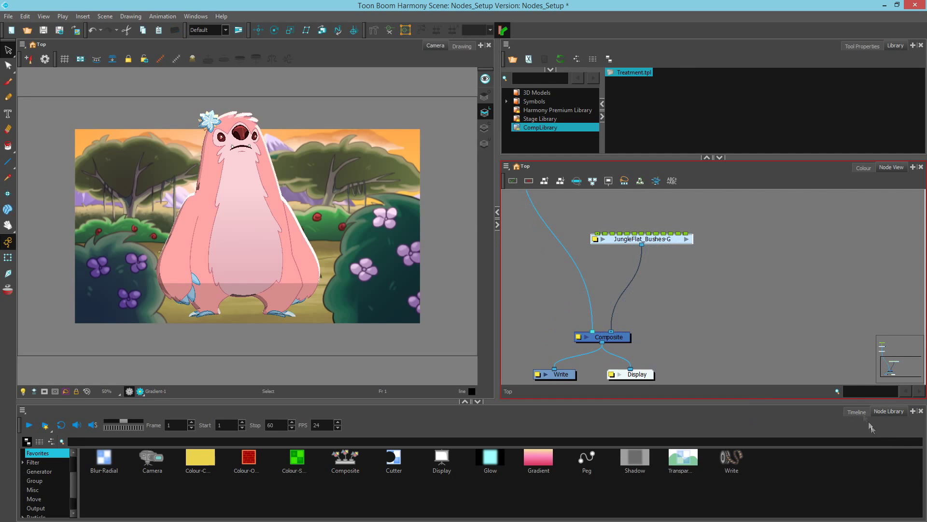
click(856, 412)
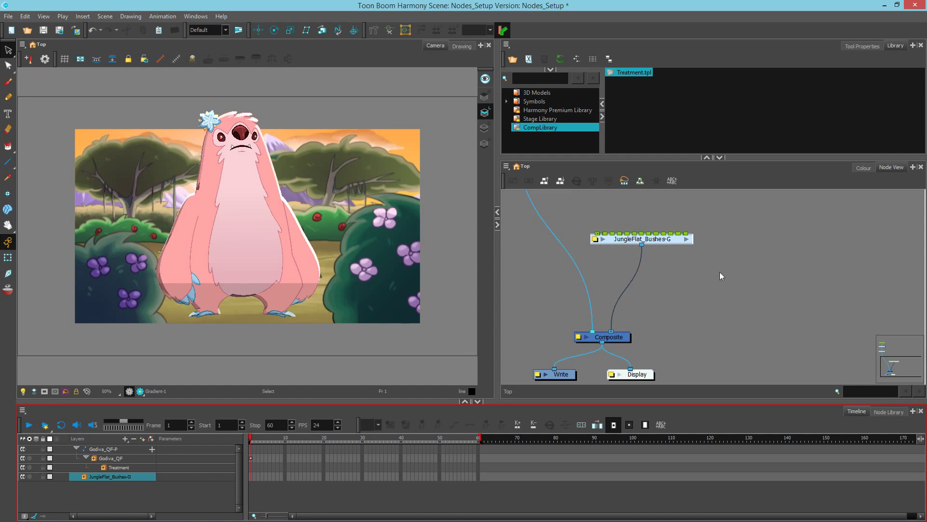
click(687, 239)
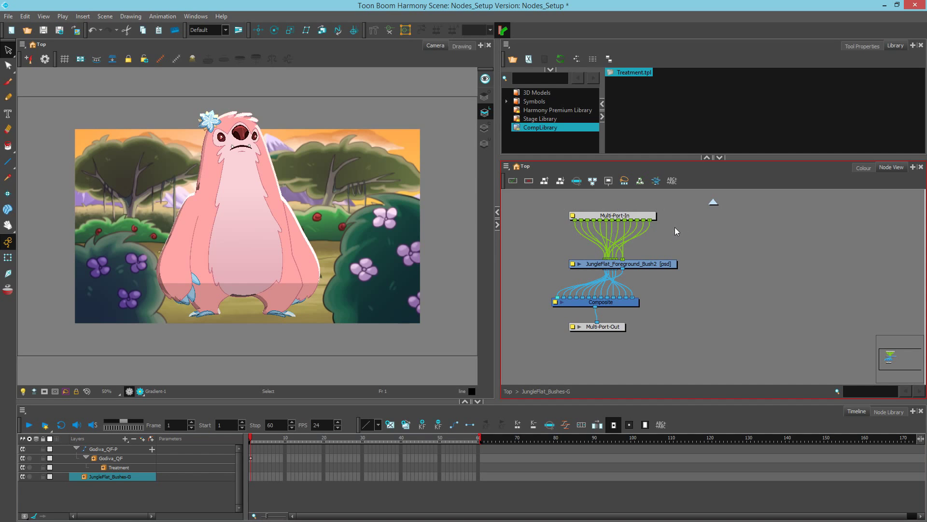
Step: Spread the Foreground_Bush2, Foreground_Bush1 and Grass nodes apart inside the group
drag(648, 300, 715, 326)
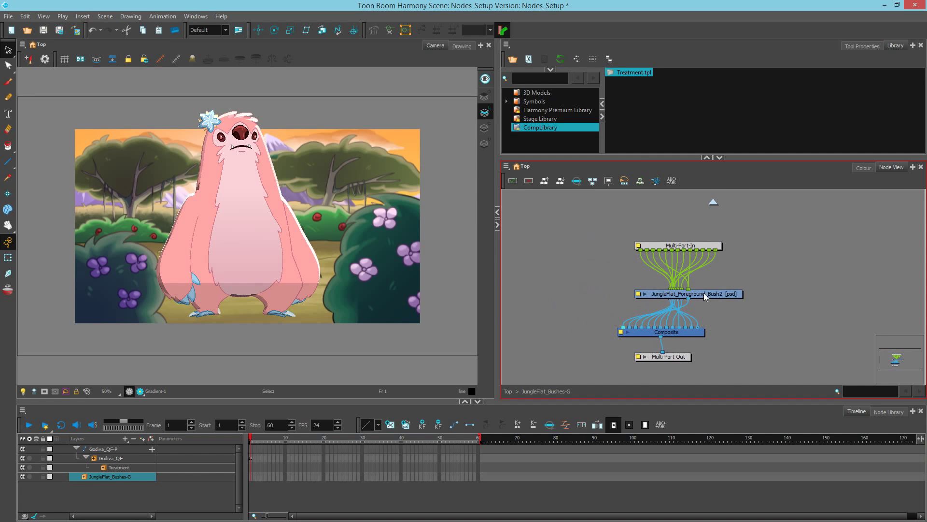
drag(703, 292, 617, 270)
drag(674, 294, 655, 261)
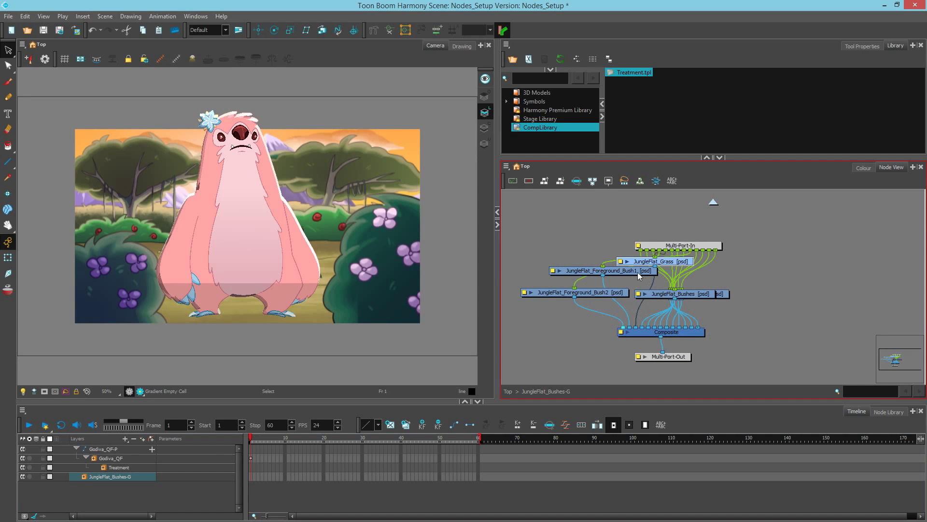
right_click(716, 181)
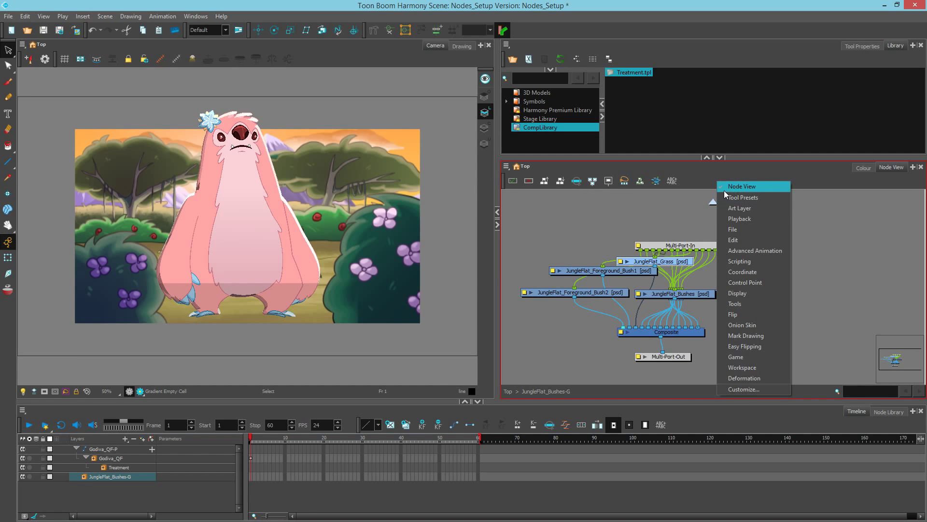
Step: Select all the spread-out JungleFlat nodes, including JungleFlat_Grass
click(698, 185)
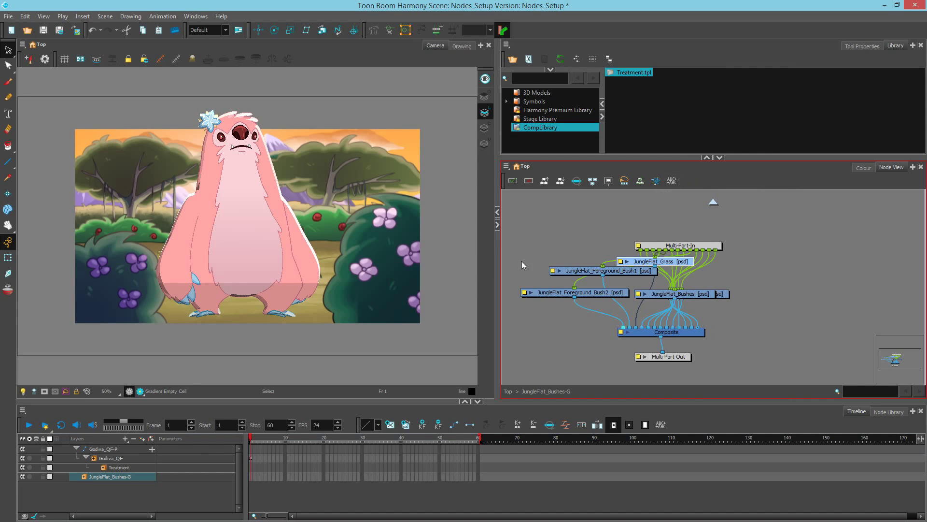
drag(522, 261, 786, 299)
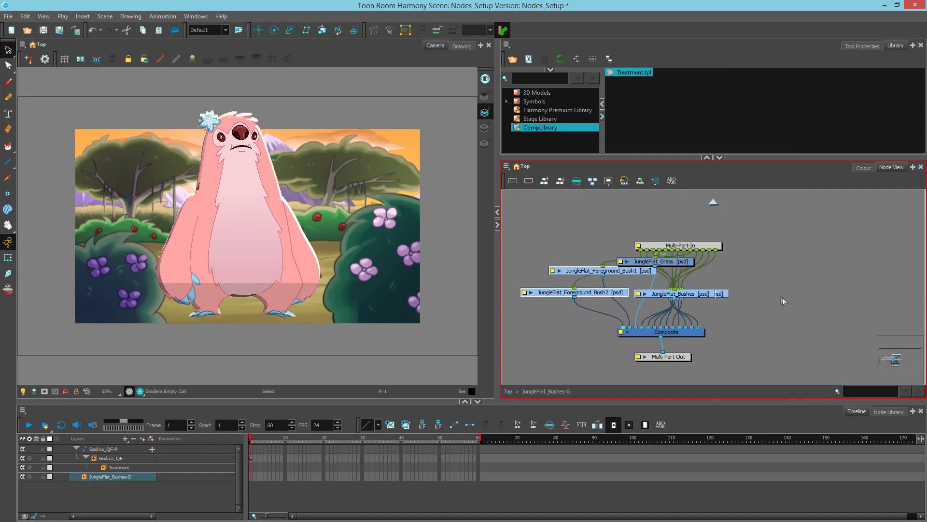
ctrl+click(681, 263)
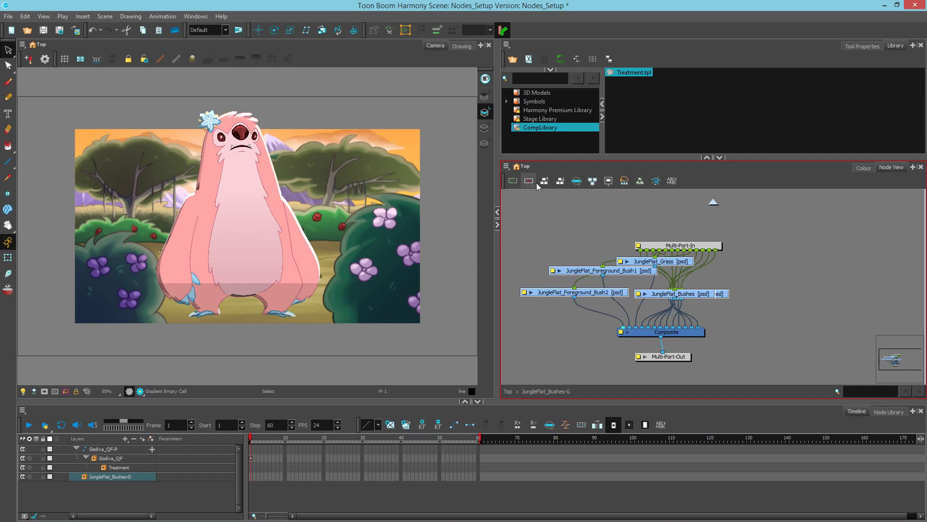
Step: Auto-order the selected nodes with X Overlap 25, Layer Spacing 60 and Vertical Spacing 5
click(561, 181)
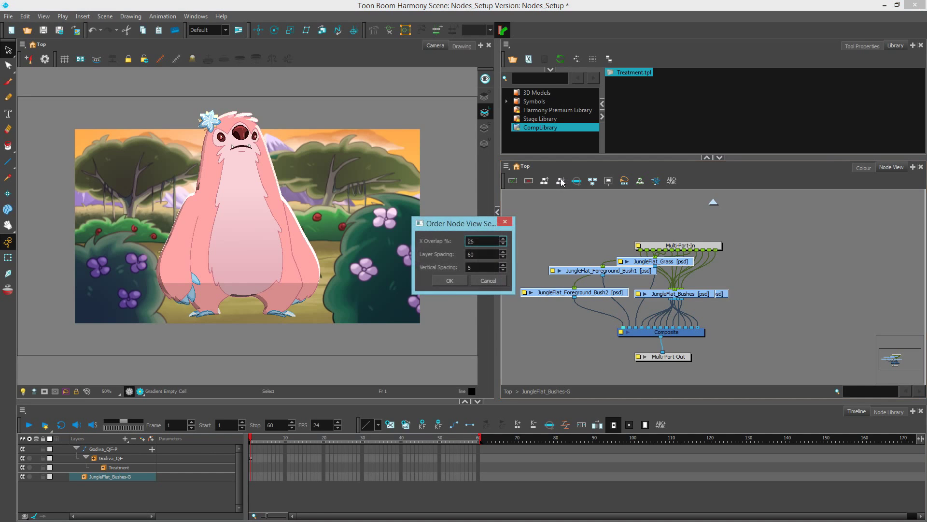
drag(483, 224, 437, 195)
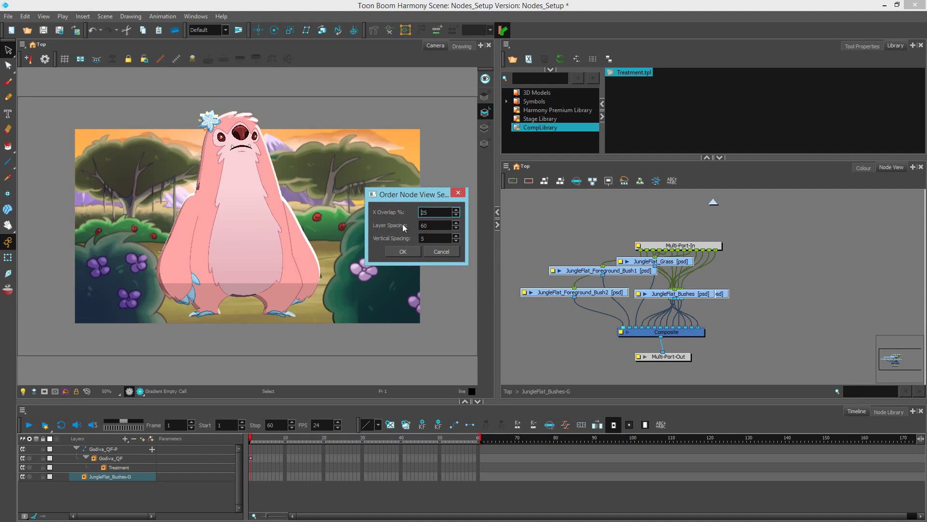
click(404, 252)
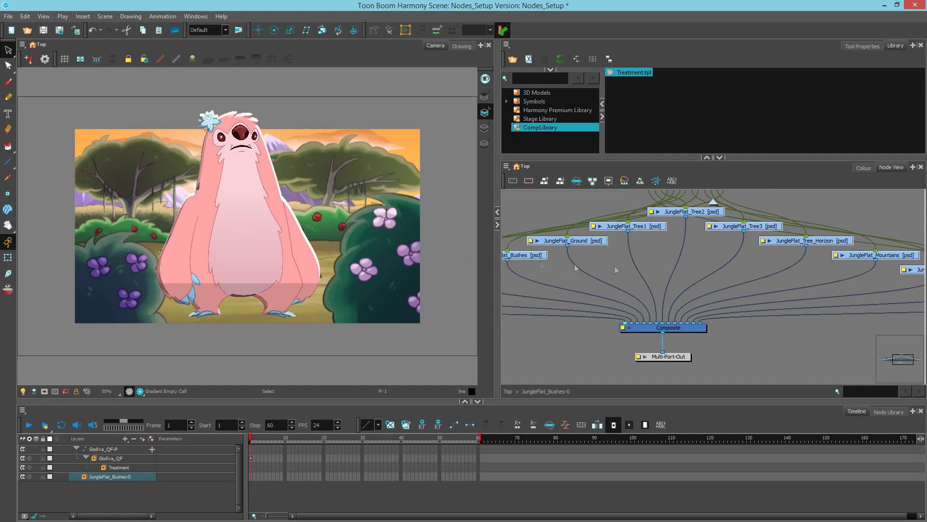
Step: Delete the old Multi-Port-In node above the fanned background network
scroll(647, 267, down, 3)
drag(651, 277, 683, 320)
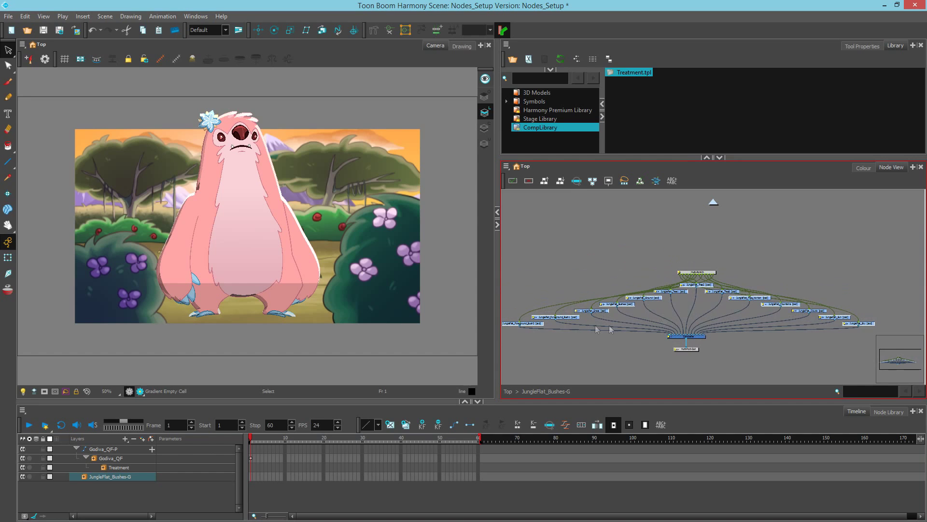
click(700, 274)
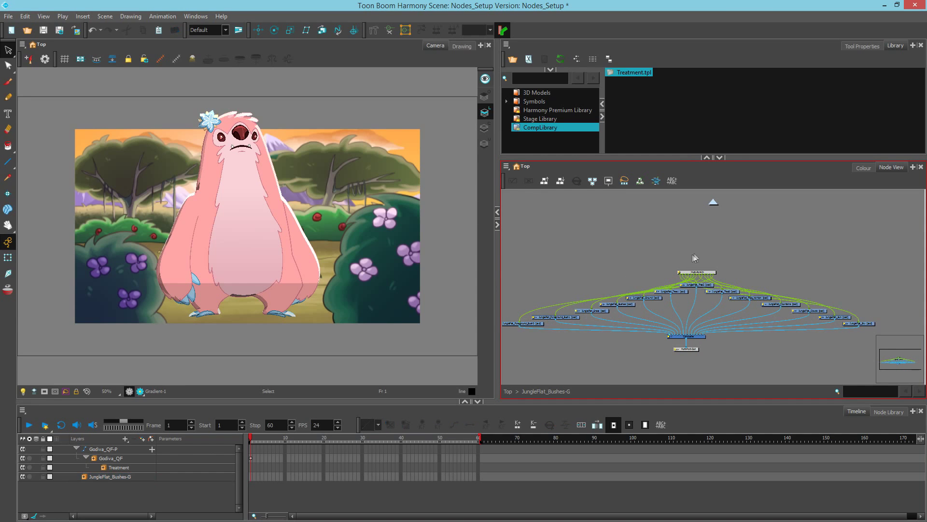
drag(700, 273, 702, 231)
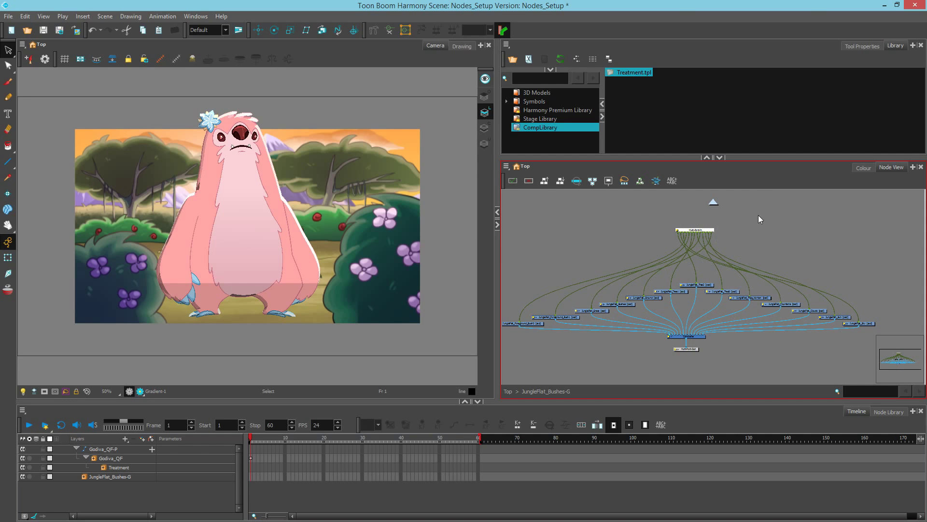
drag(743, 216, 687, 260)
key(Delete)
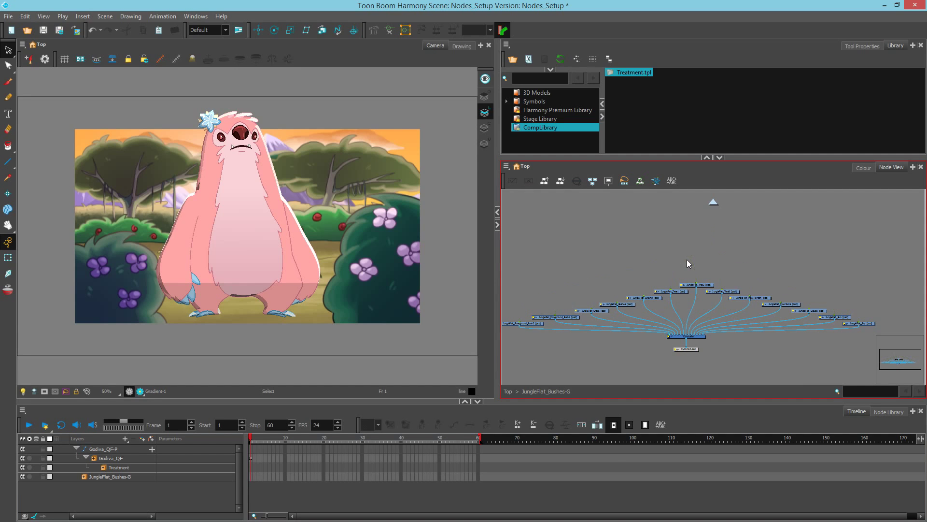
Step: Add a Multi-Port-In node from the Node Library search 'multi', then select the background node tree
click(889, 412)
click(318, 440)
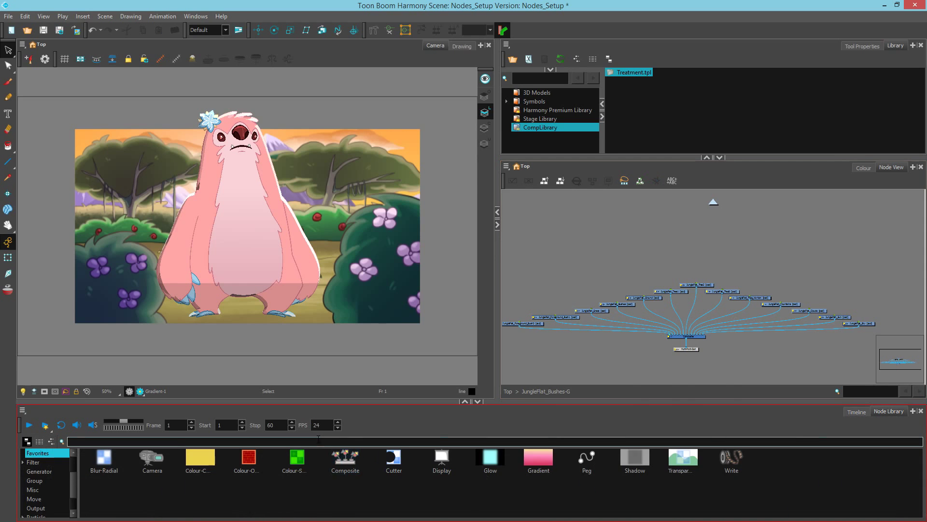
text(multi)
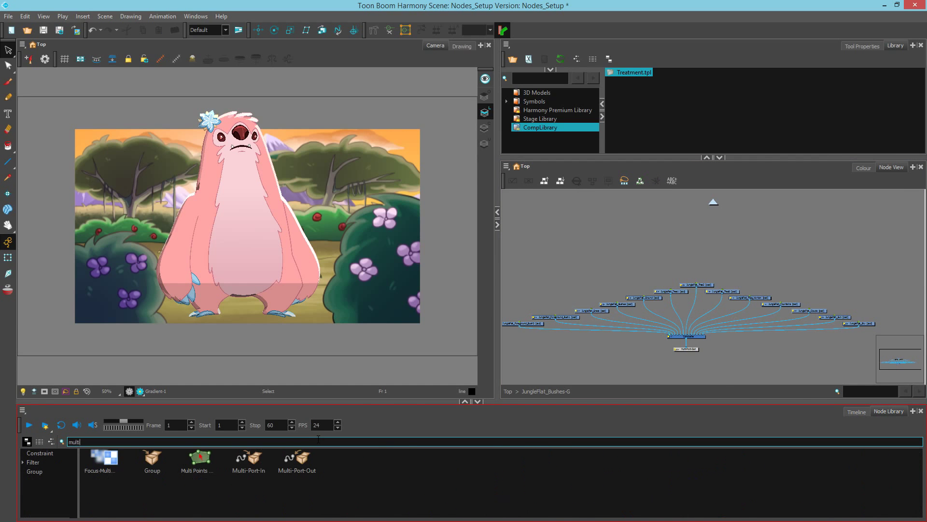
drag(254, 460, 688, 213)
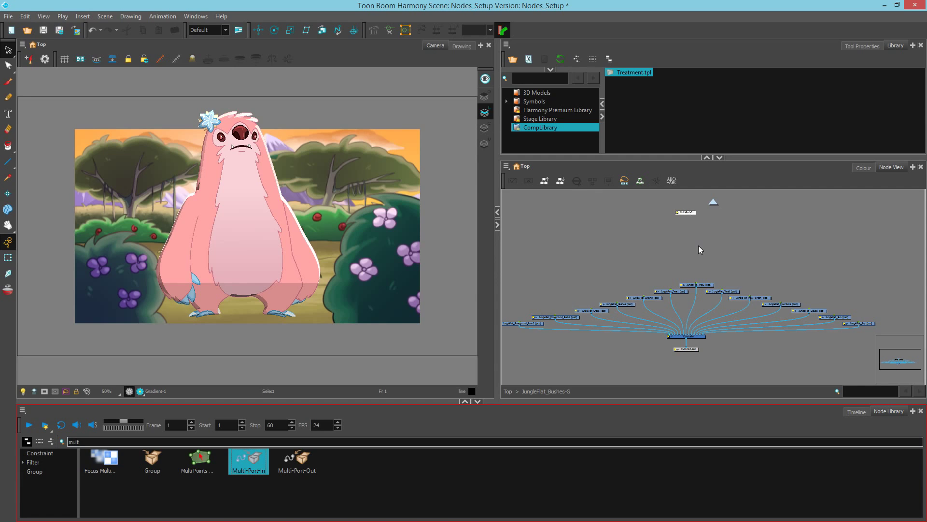
drag(512, 279, 875, 326)
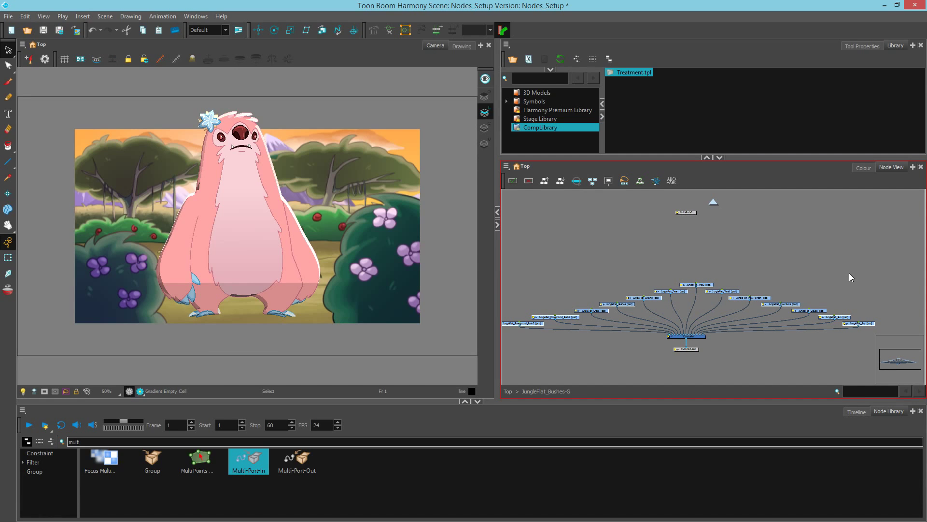
Step: Give each background drawing its own peg and reconnect JungleFlat_Tree2-P to JungleFlat_Tree2
key(ctrl+z)
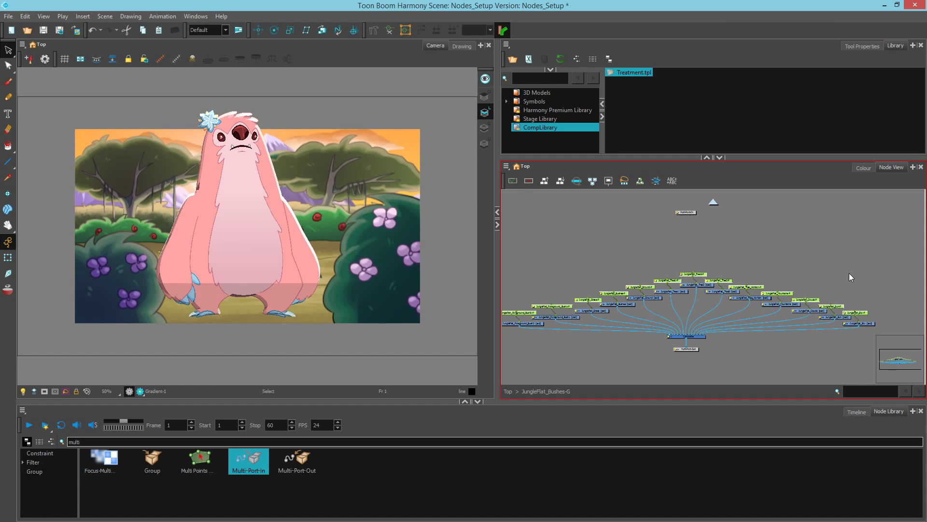
scroll(730, 303, up, 3)
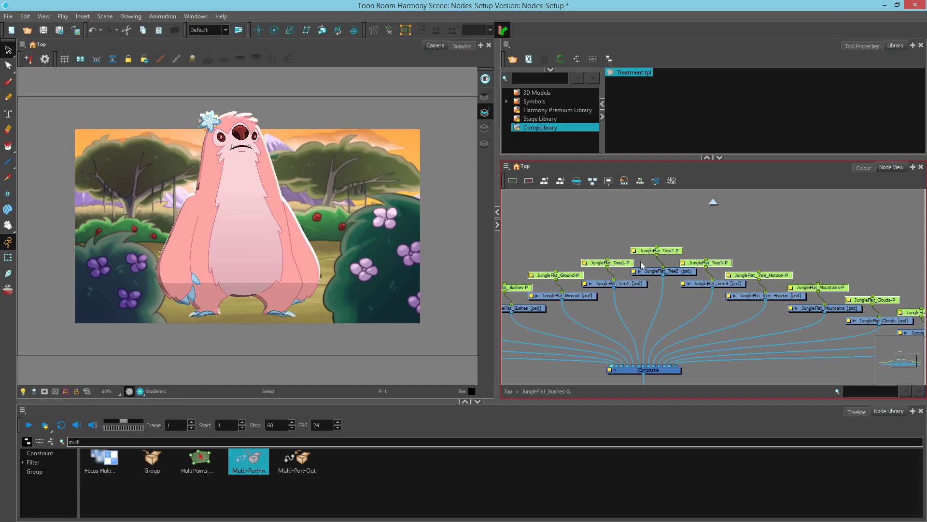
drag(656, 252, 660, 270)
scroll(697, 272, down, 5)
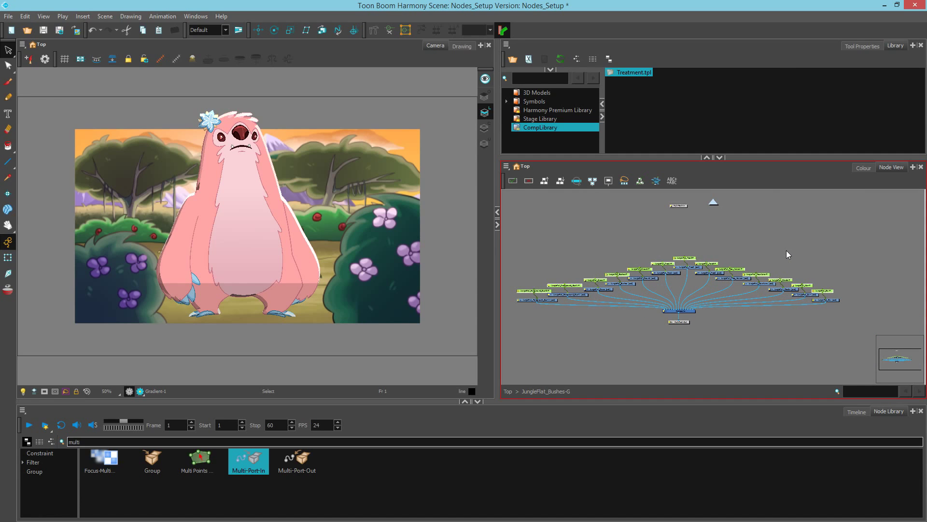
Step: Add one master Peg above all the drawing pegs and place it higher in the graph
key(ctrl+p)
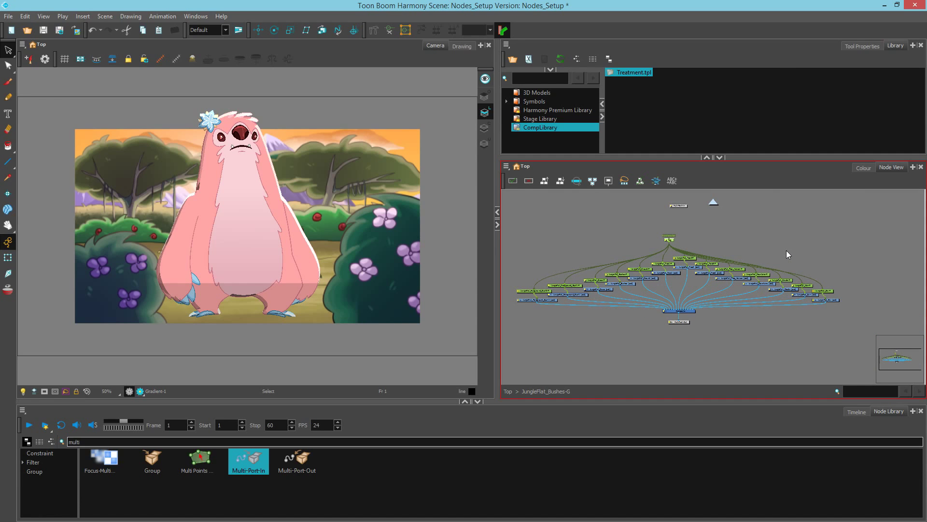
scroll(671, 240, up, 5)
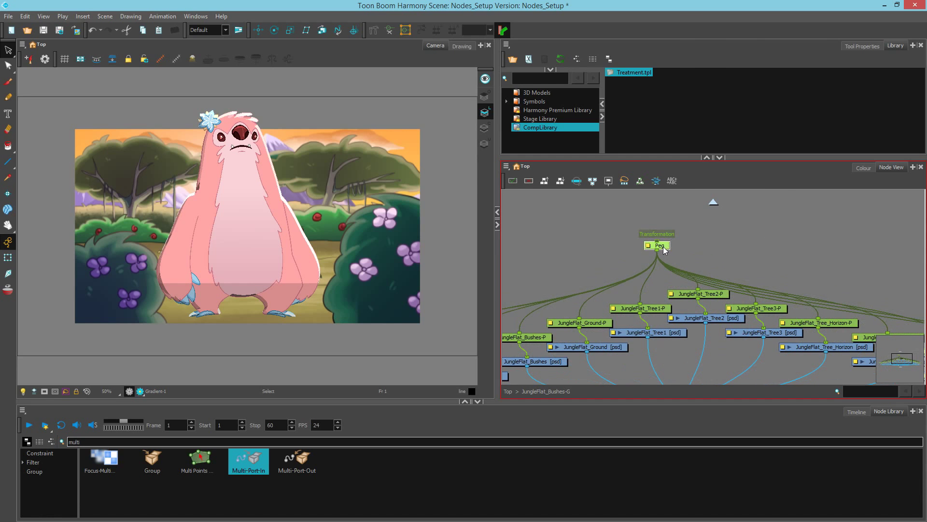
drag(662, 246, 703, 221)
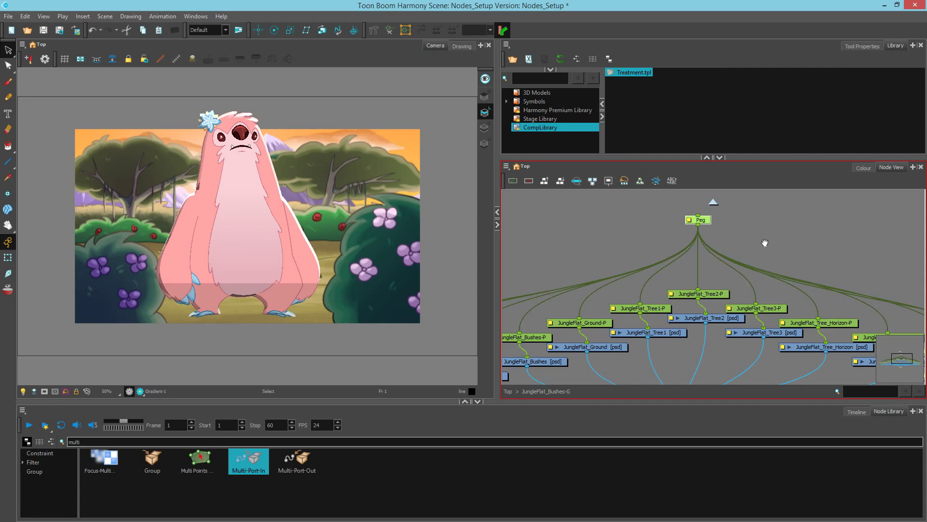
drag(762, 240, 765, 349)
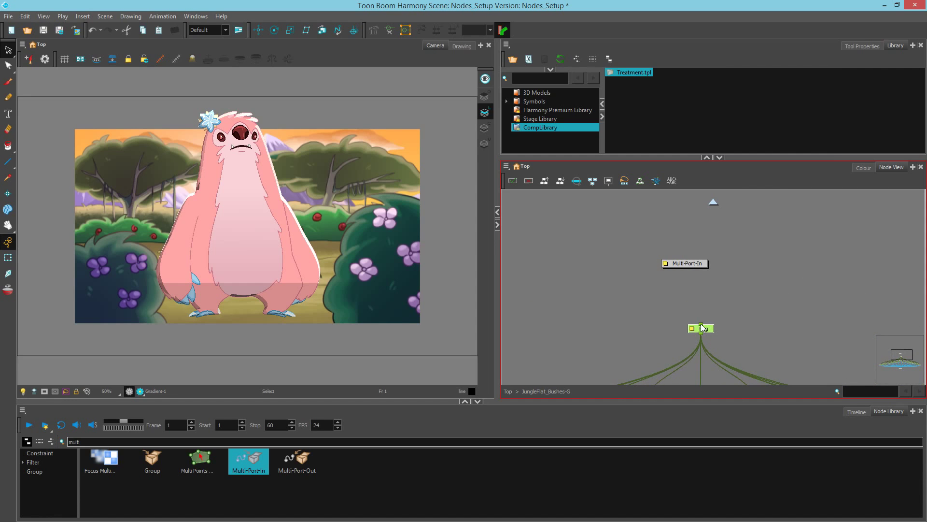
Step: Cable Multi-Port-In's output into the master Peg's input, then return to the top level
drag(697, 317, 722, 278)
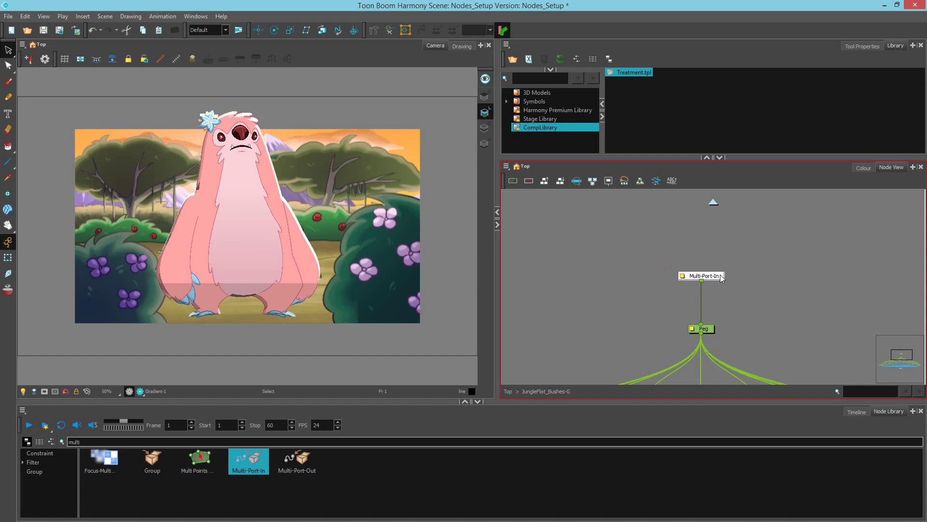
scroll(726, 285, down, 3)
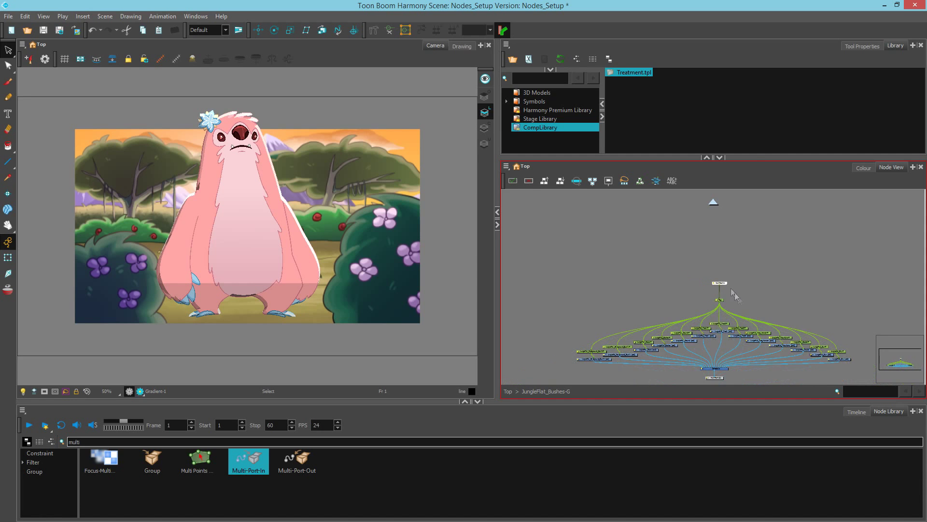
drag(734, 292, 743, 321)
scroll(737, 308, up, 1)
key(ctrl+shift+Return)
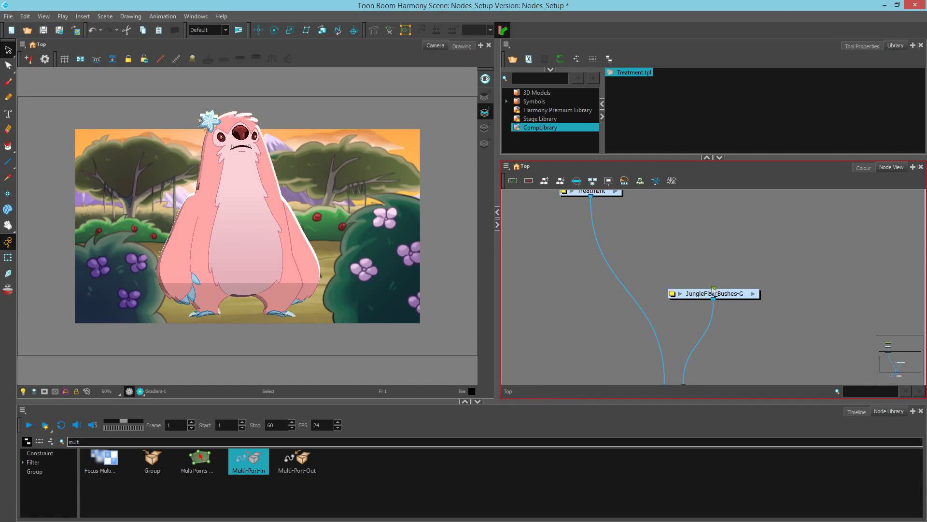
Step: Add a JungleFlat_Bushes-G-P peg directly above the JungleFlat_Bushes-G group node
click(733, 294)
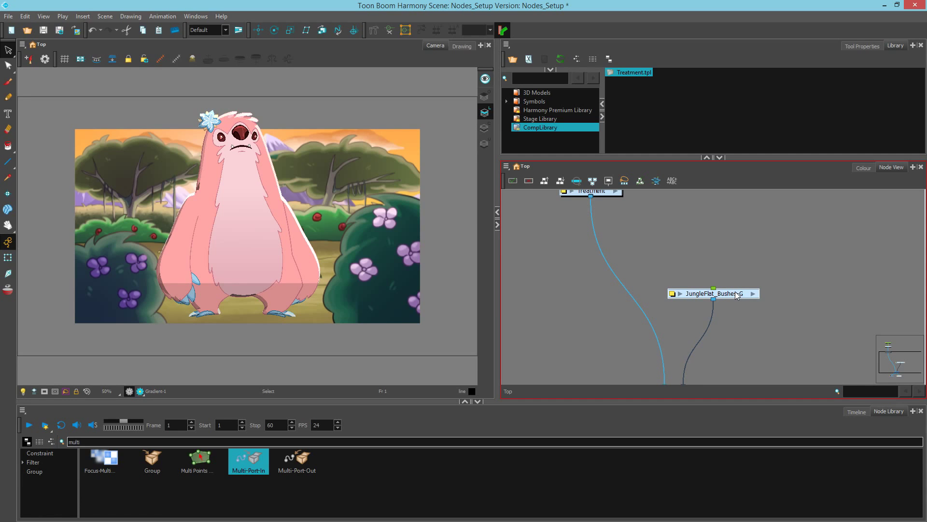
key(ctrl+p)
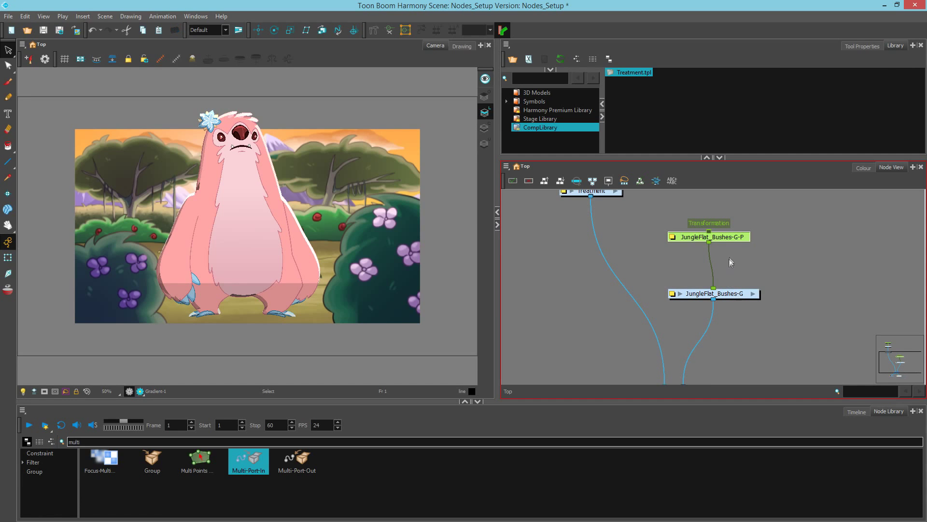
drag(732, 239, 733, 260)
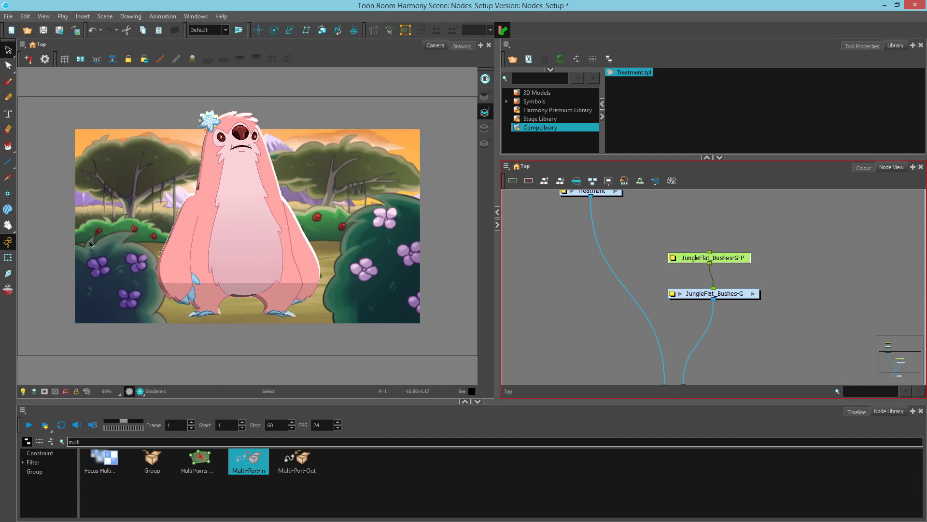
click(5, 243)
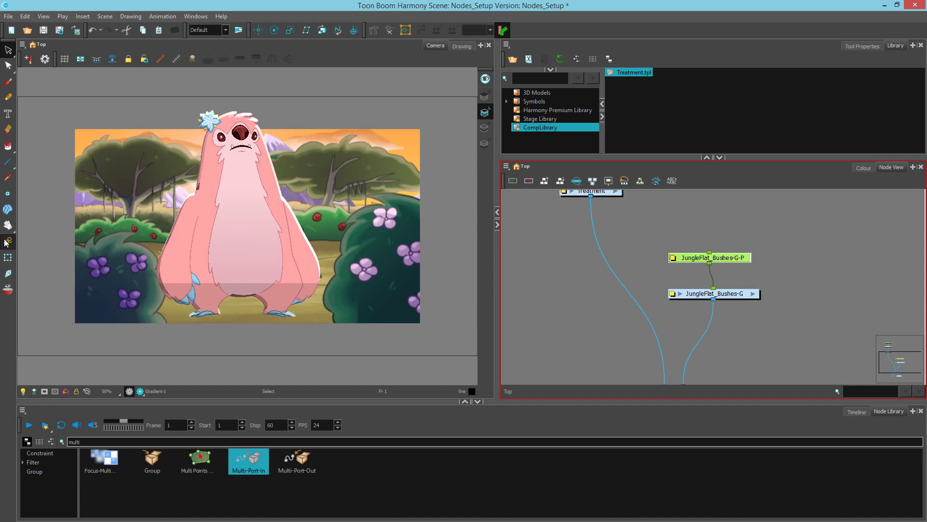
Step: Scale the jungle background larger in the Camera view with the Scale tool
click(290, 29)
drag(347, 198, 390, 188)
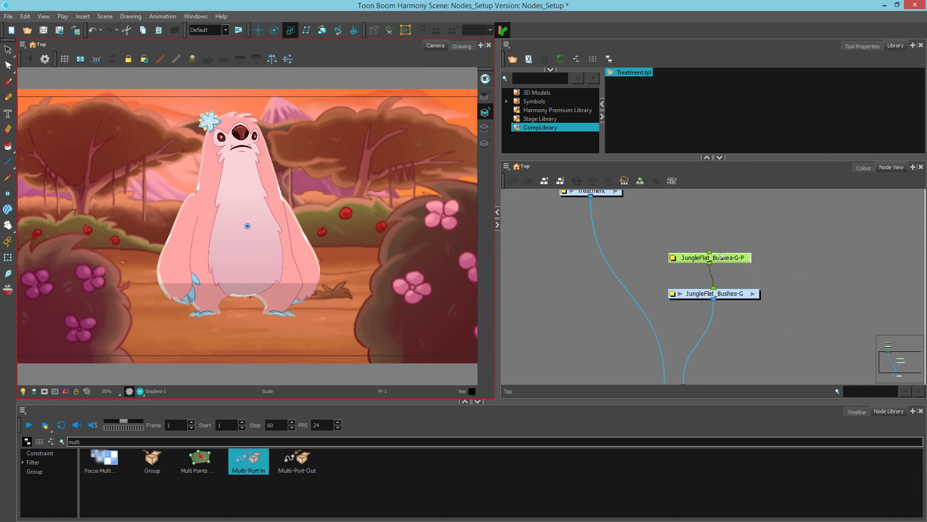
click(735, 258)
scroll(756, 303, down, 2)
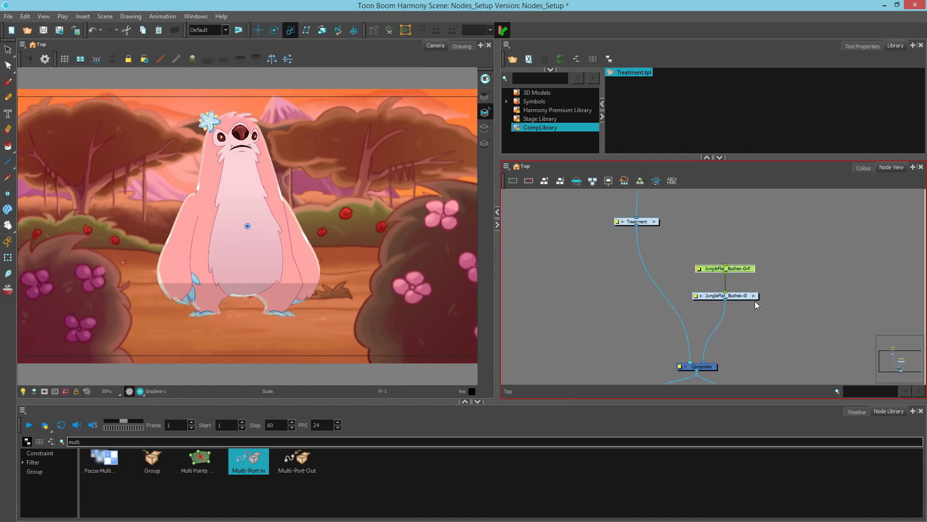
scroll(756, 303, down, 3)
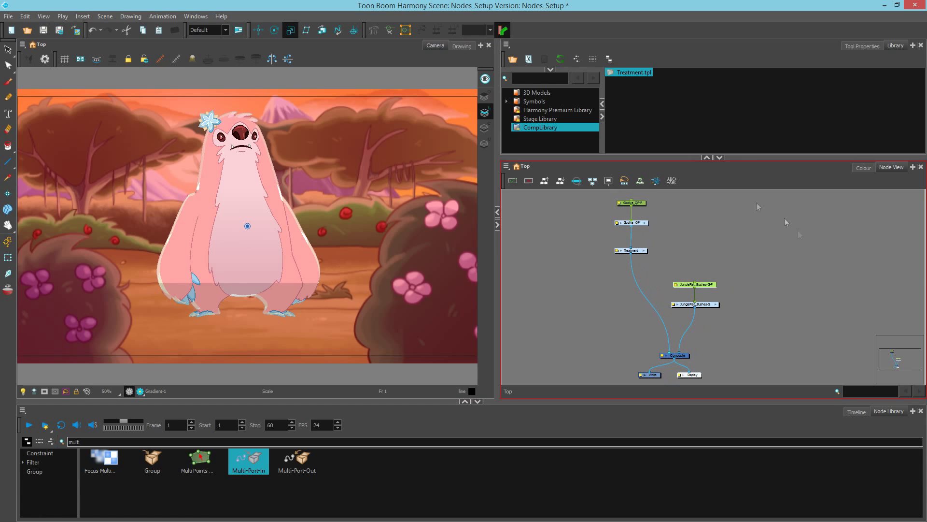